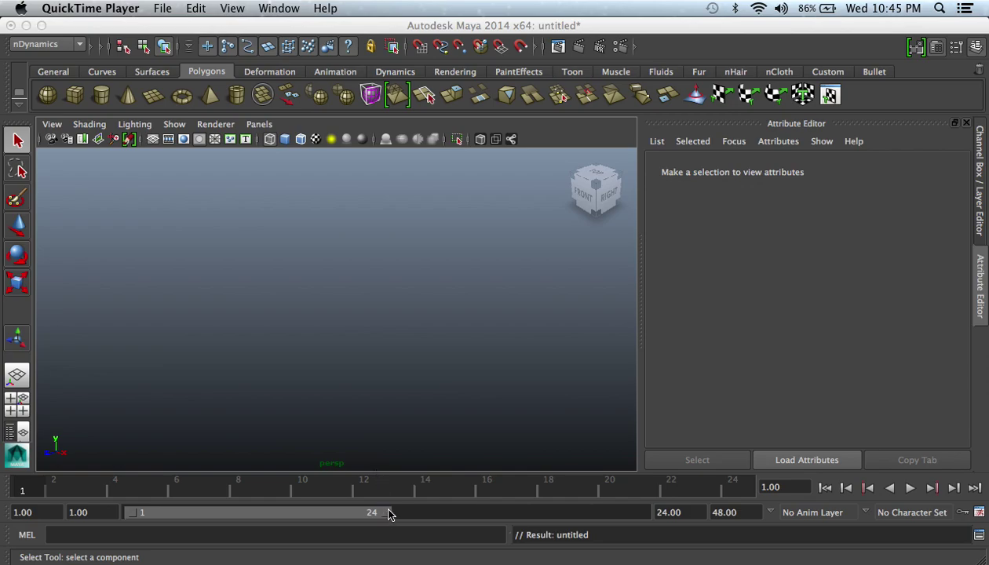
# Step: Extend the playback range end from frame 24 to frame 48
pyautogui.moveTo(388, 514); pyautogui.dragTo(657, 511)
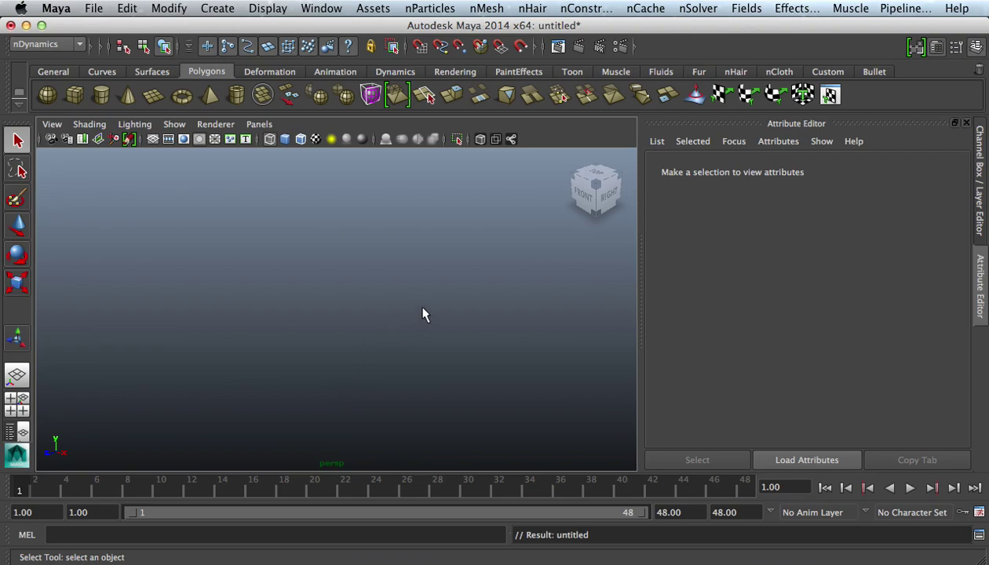
pyautogui.moveTo(156, 117)
pyautogui.mouseDown()
pyautogui.moveTo(150, 365)
pyautogui.moveTo(159, 394)
pyautogui.mouseUp()
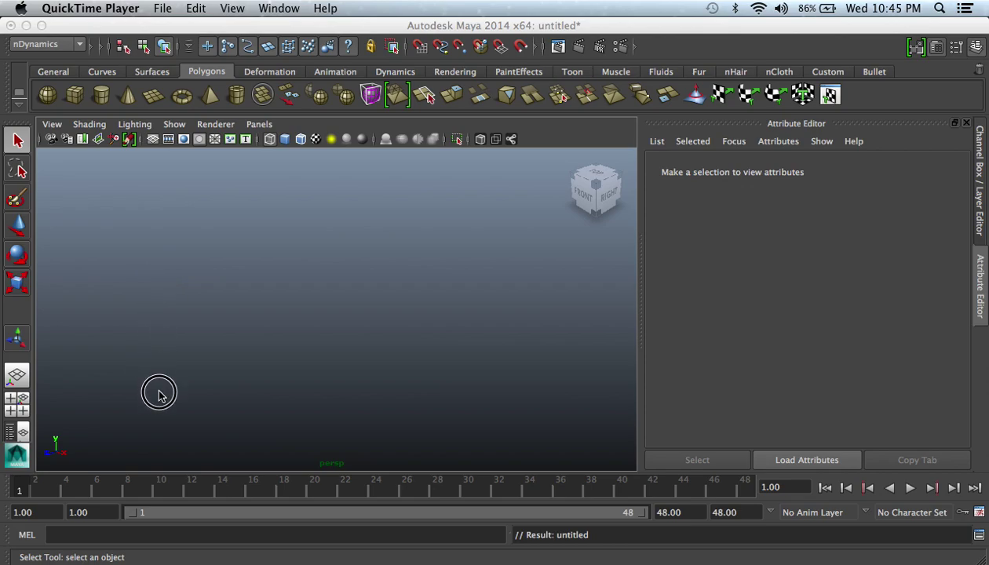
# Step: Show the grid, try creating and scaling a polygon plane, then undo it
pyautogui.click(150, 137)
pyautogui.keyDown('alt'); pyautogui.moveTo(440, 343); pyautogui.dragTo(479, 298); pyautogui.keyUp('alt')
pyautogui.click(156, 99)
pyautogui.press('r')
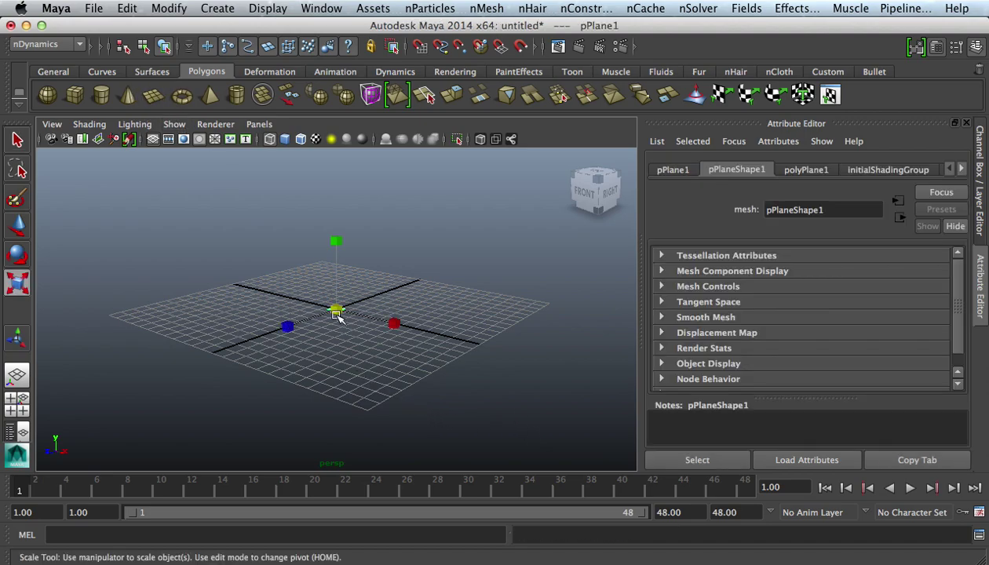
pyautogui.moveTo(336, 310); pyautogui.dragTo(581, 331)
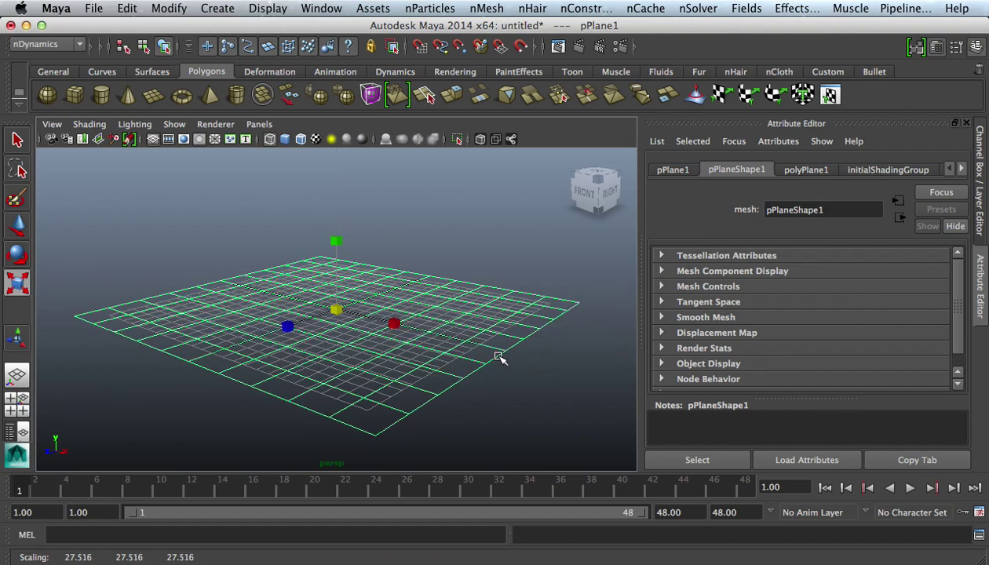
pyautogui.keyDown('alt'); pyautogui.moveTo(501, 358); pyautogui.dragTo(486, 375); pyautogui.keyUp('alt')
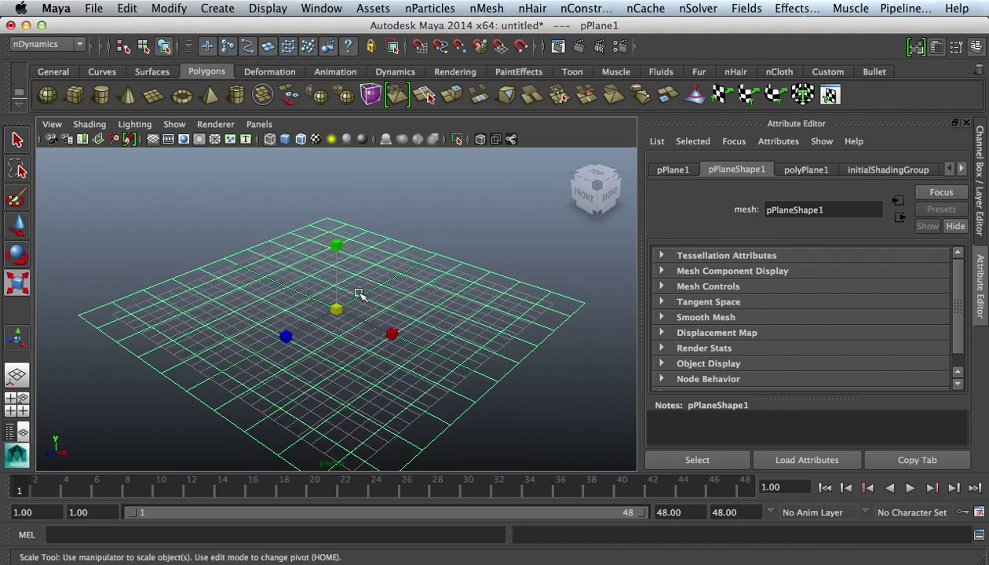
pyautogui.press('z')
pyautogui.press('z')
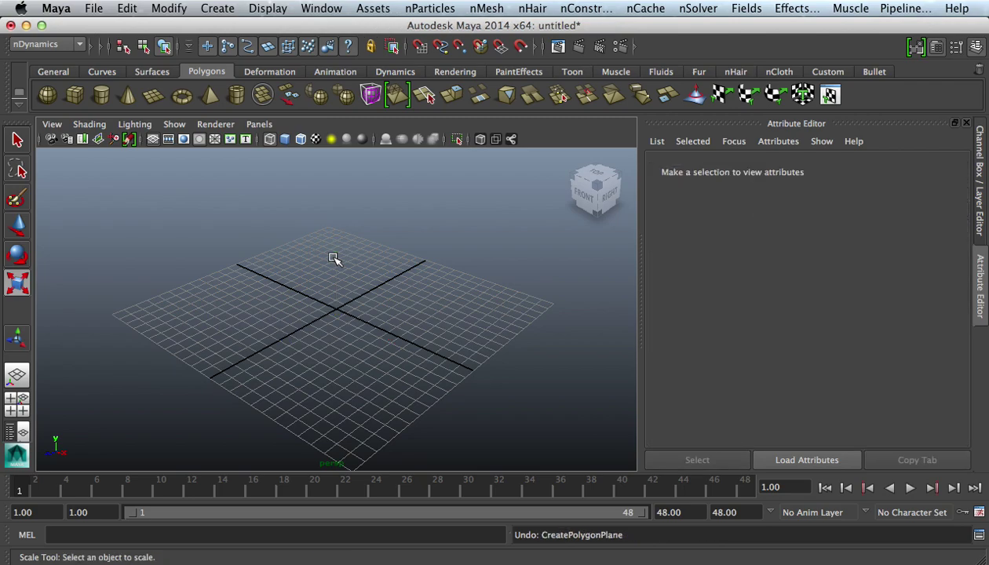
# Step: Switch to the Polygons menu set and draw a plane with interactive creation on
pyautogui.click(31, 44)
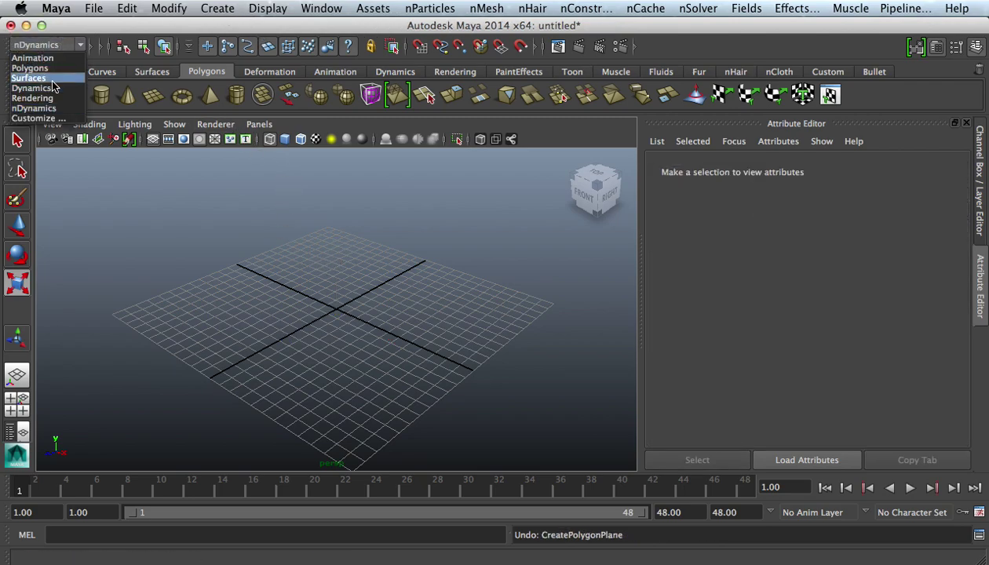
pyautogui.click(31, 61)
pyautogui.click(210, 14)
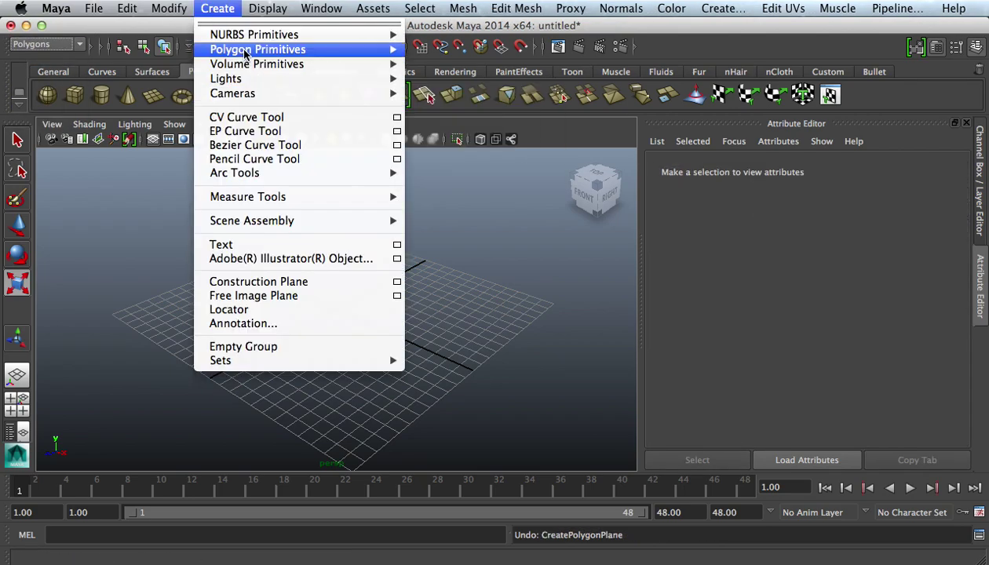
pyautogui.moveTo(259, 49)
pyautogui.click(453, 234)
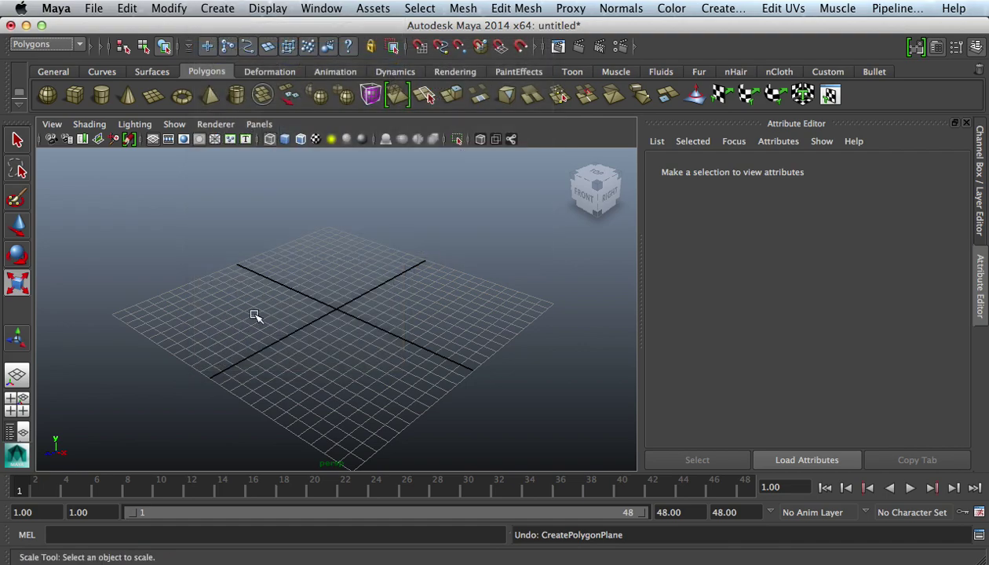
pyautogui.moveTo(256, 313); pyautogui.dragTo(388, 289)
pyautogui.moveTo(253, 310); pyautogui.dragTo(432, 311)
pyautogui.click(434, 267)
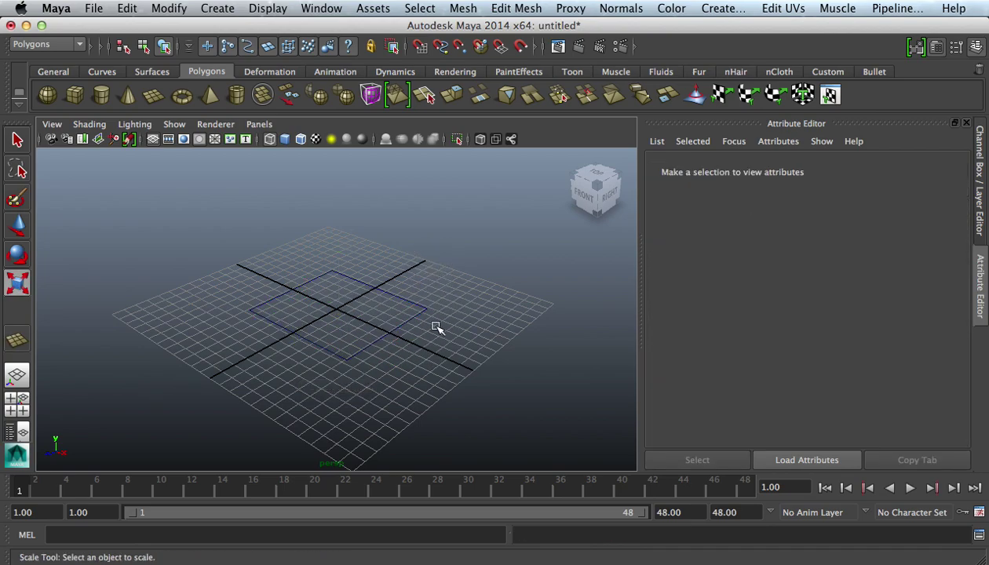
pyautogui.hotkey('ctrl', 'z')
pyautogui.hotkey('ctrl', 'z')
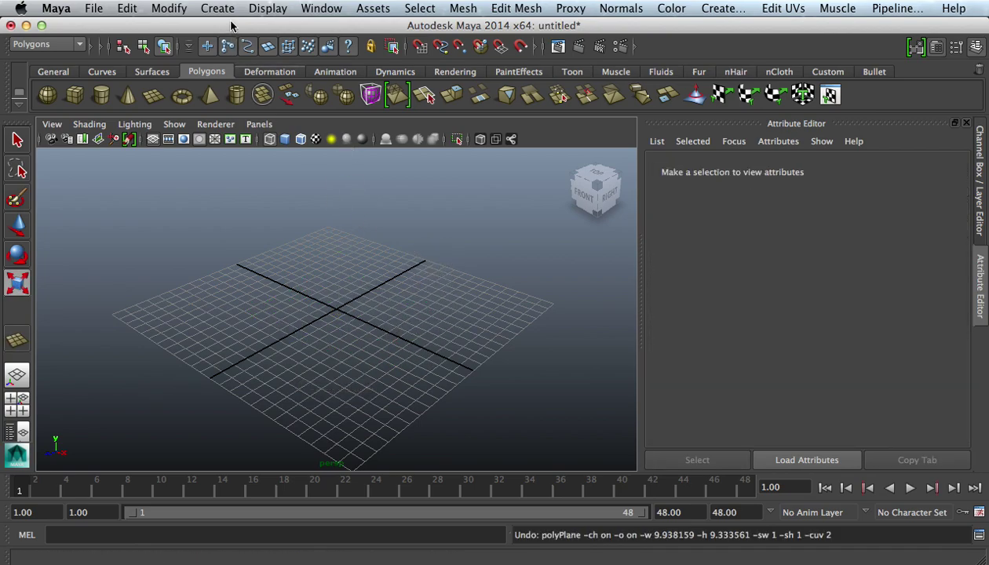
# Step: With interactive creation off, create a plane at the origin scaled to 26.257, shown shaded
pyautogui.click(217, 10)
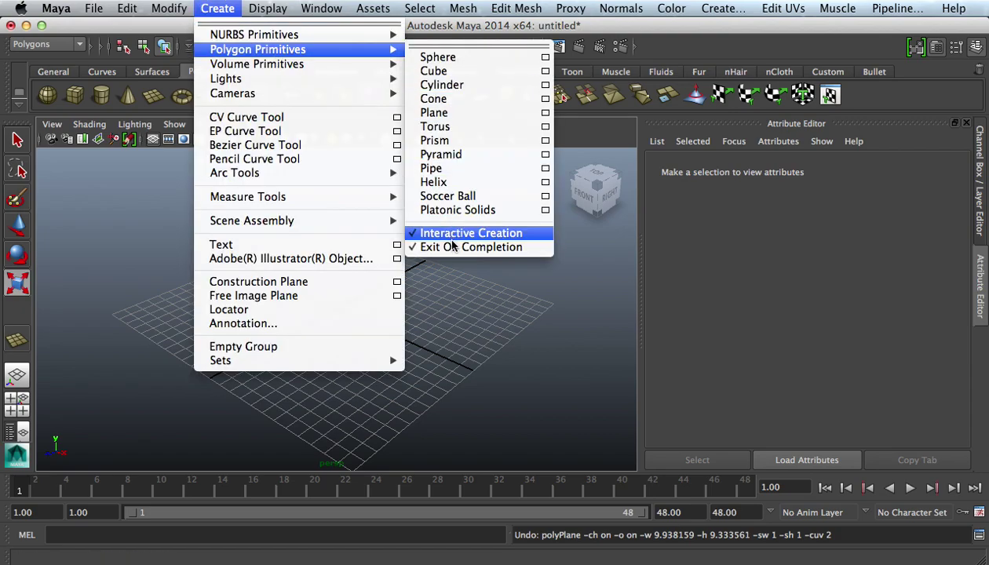
pyautogui.click(439, 231)
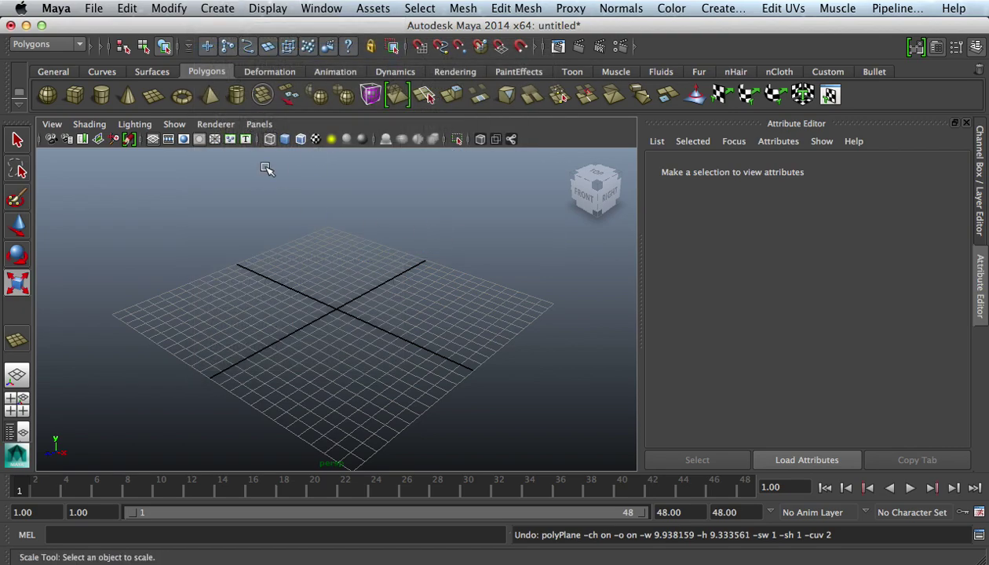
pyautogui.click(153, 95)
pyautogui.moveTo(337, 309); pyautogui.dragTo(567, 314)
pyautogui.press('5')
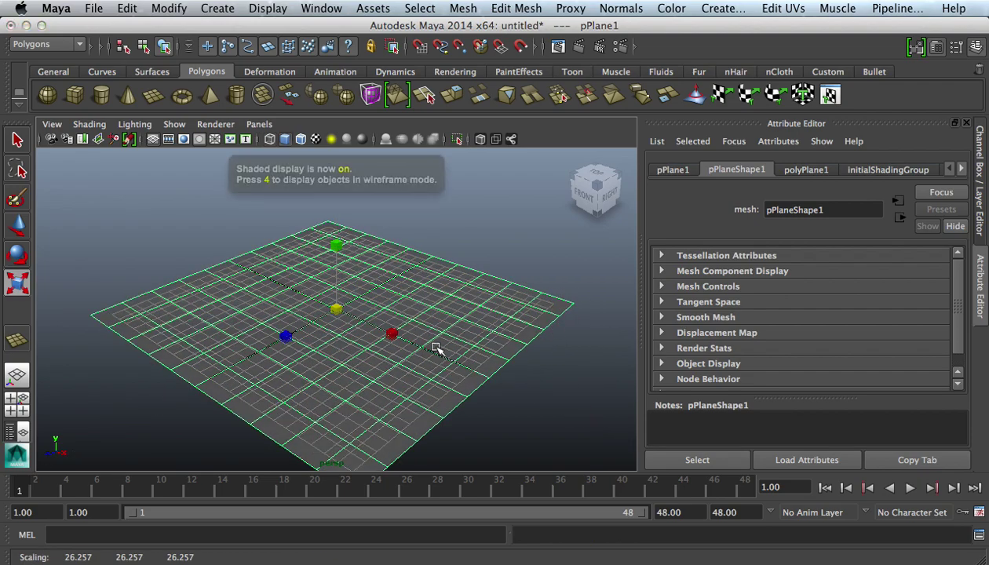
pyautogui.click(17, 141)
pyautogui.scroll(-3, 386, 299)
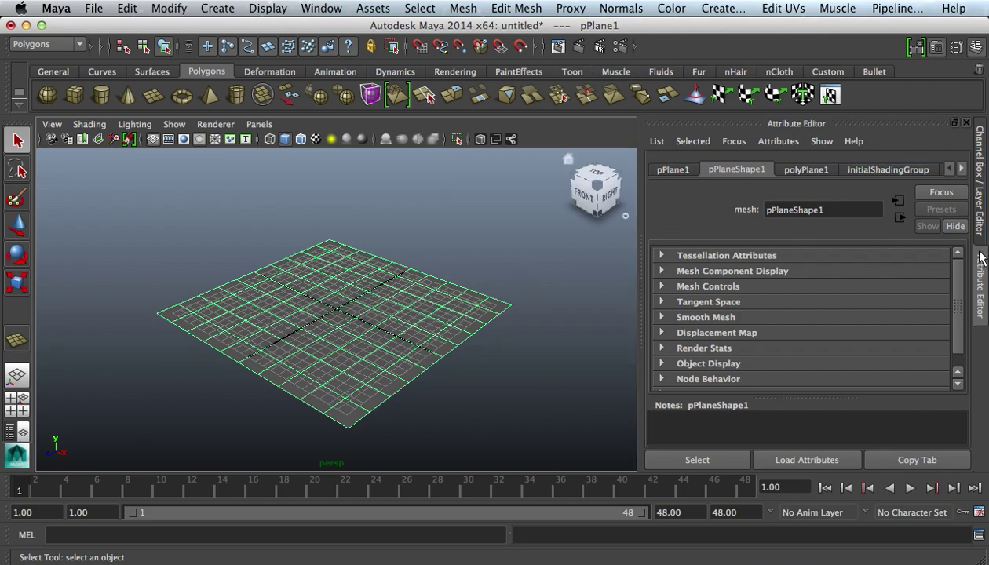
pyautogui.click(979, 184)
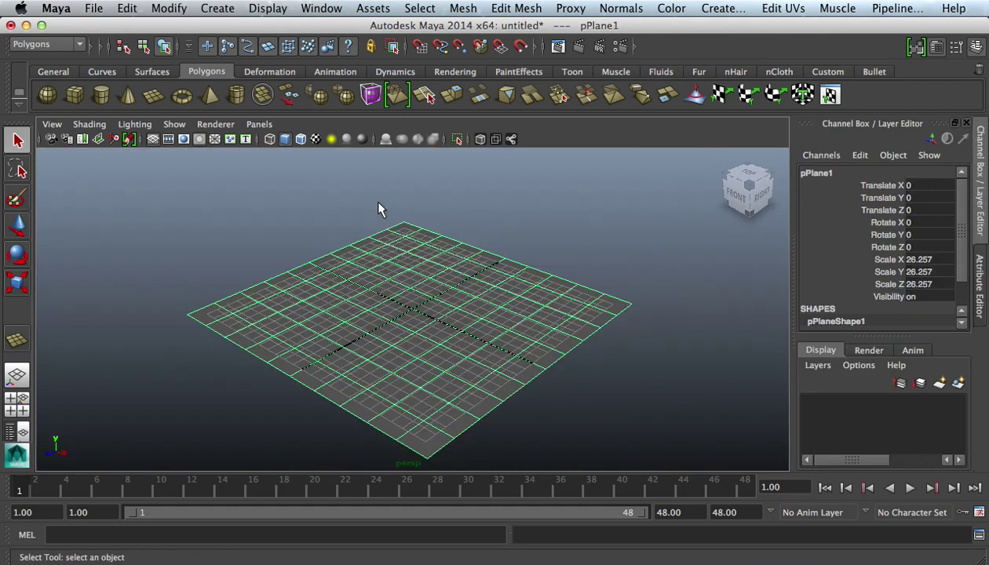
# Step: Slice cut lines across the plane with the Cut Faces Tool
pyautogui.click(514, 8)
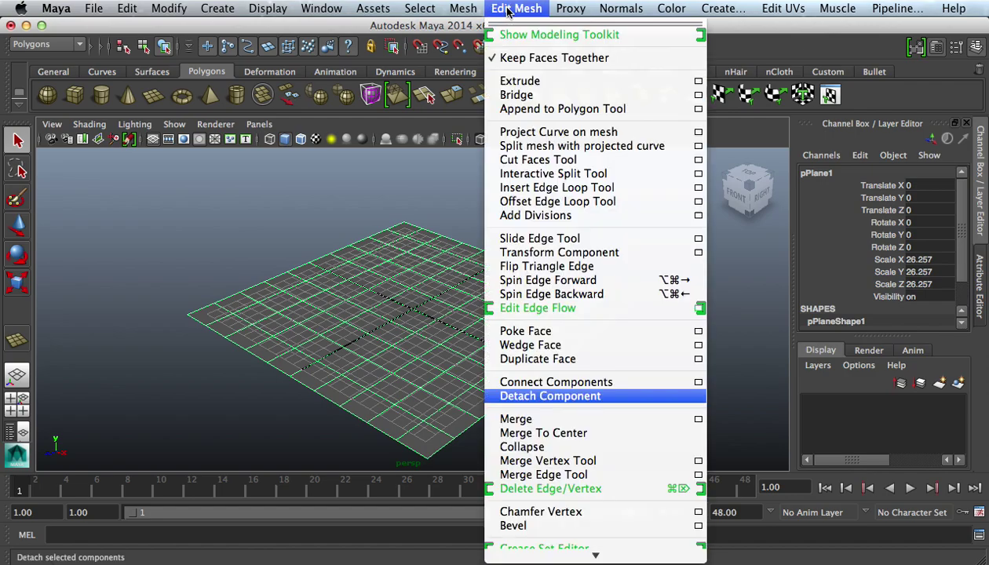
pyautogui.click(545, 160)
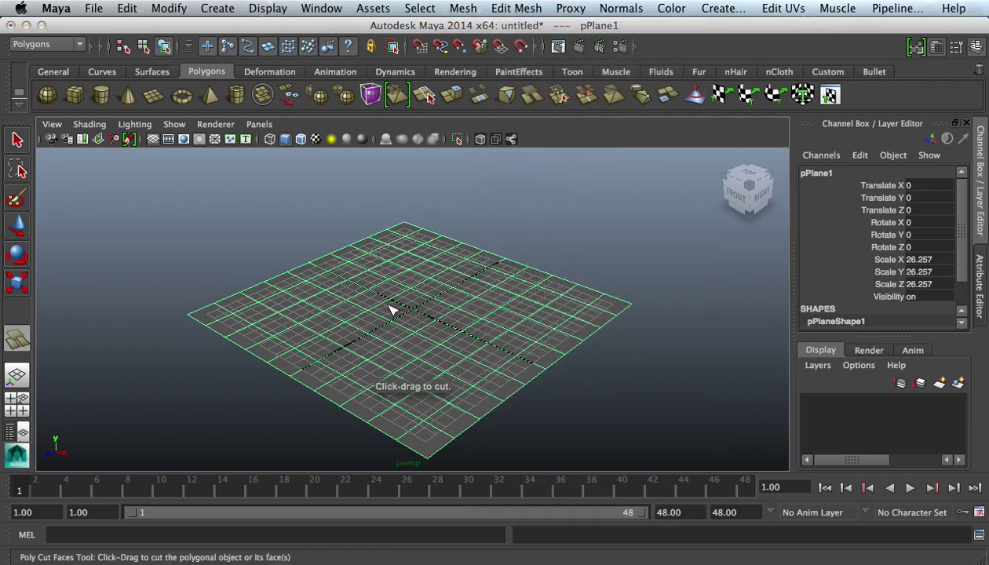
pyautogui.moveTo(299, 275); pyautogui.dragTo(453, 313)
# Step: Select all the plane's edges and triangulate the mesh
pyautogui.moveTo(396, 306); pyautogui.dragTo(417, 253, button='right')
pyautogui.scroll(-5, 416, 254)
pyautogui.moveTo(236, 236); pyautogui.dragTo(534, 369)
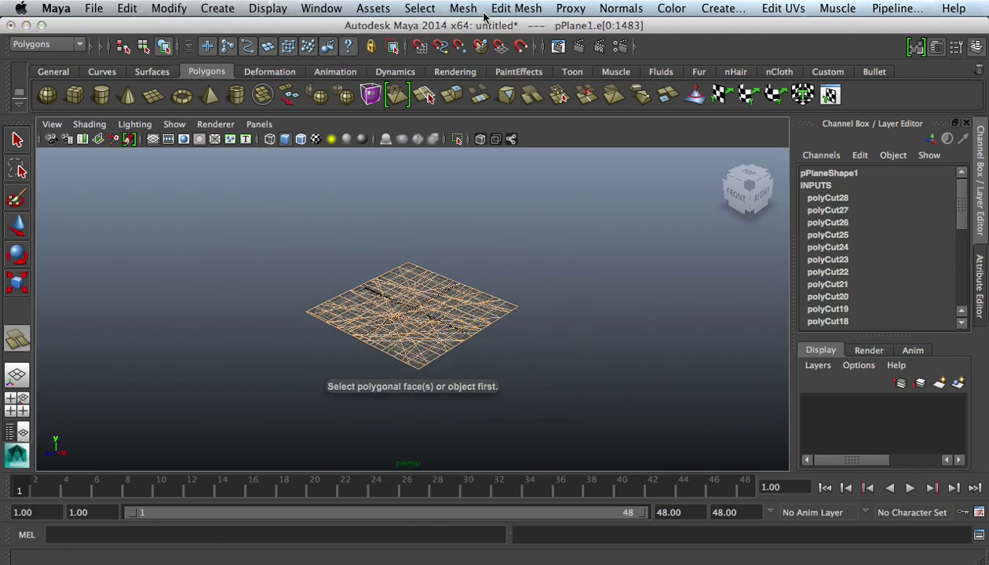
pyautogui.click(451, 9)
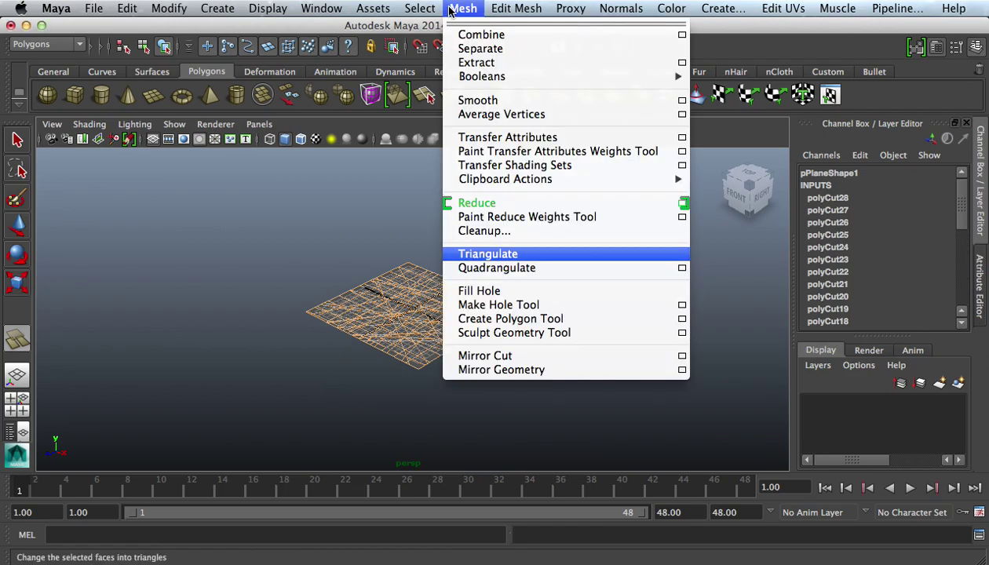
pyautogui.click(493, 253)
pyautogui.press('q')
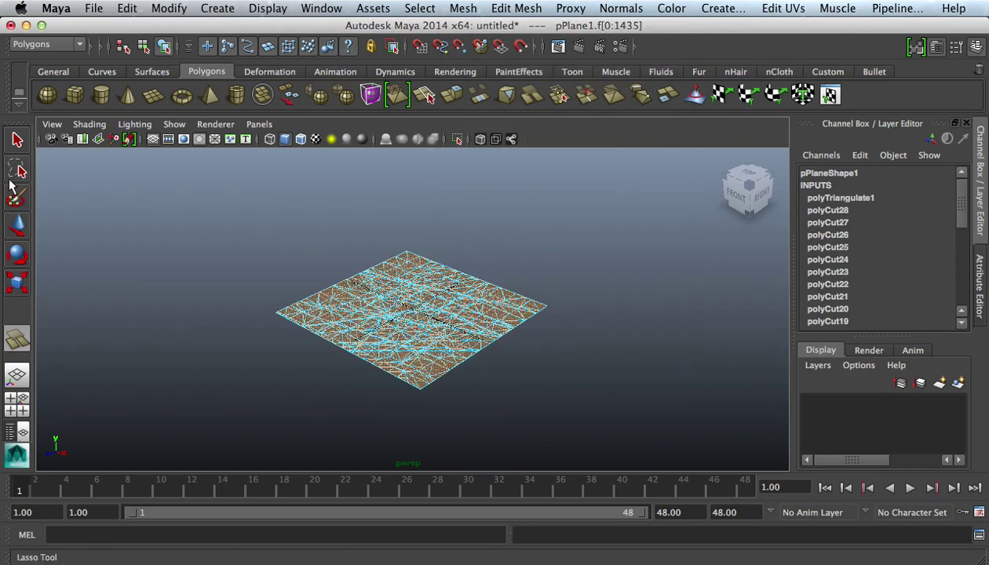
pyautogui.click(263, 298)
# Step: Select every edge again, apply Detach Component, and clear the selection
pyautogui.moveTo(405, 287); pyautogui.dragTo(396, 247, button='right')
pyautogui.moveTo(209, 223); pyautogui.dragTo(613, 413)
pyautogui.click(517, 9)
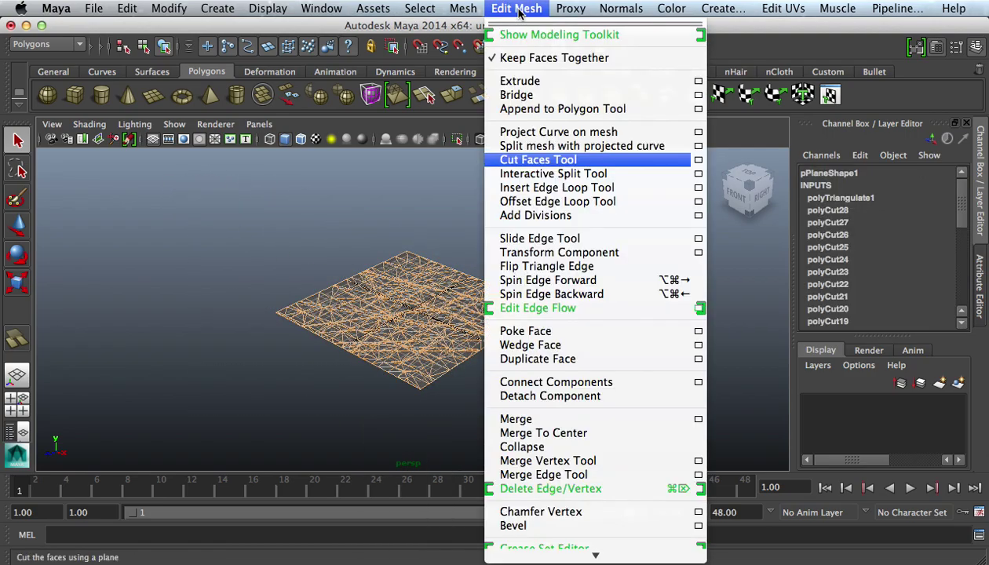
pyautogui.click(547, 397)
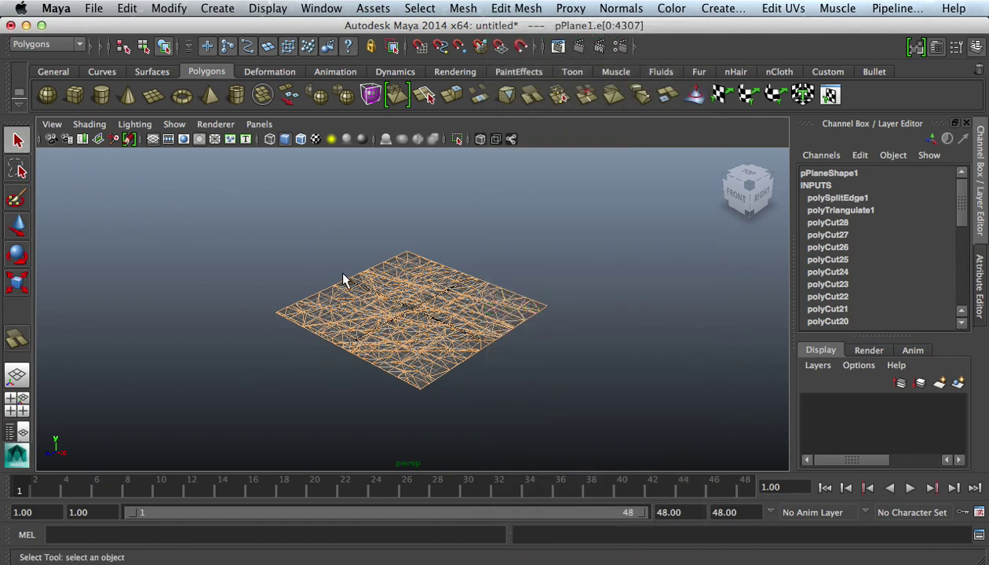
pyautogui.click(237, 260)
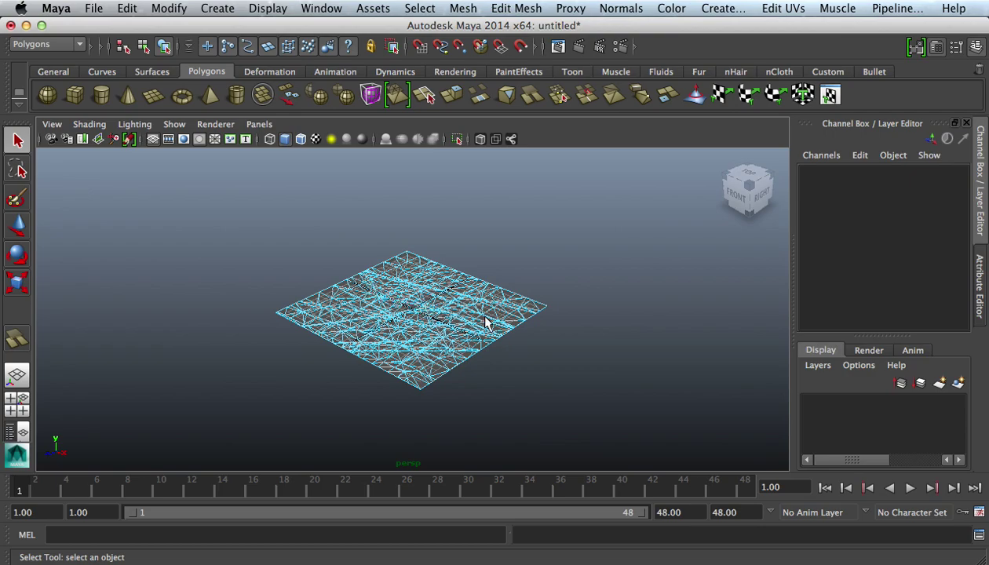
# Step: Orbit to a low side view, undo a trial sphere move, and frame the plane
pyautogui.keyDown('alt'); pyautogui.moveTo(486, 321); pyautogui.dragTo(503, 305); pyautogui.keyUp('alt')
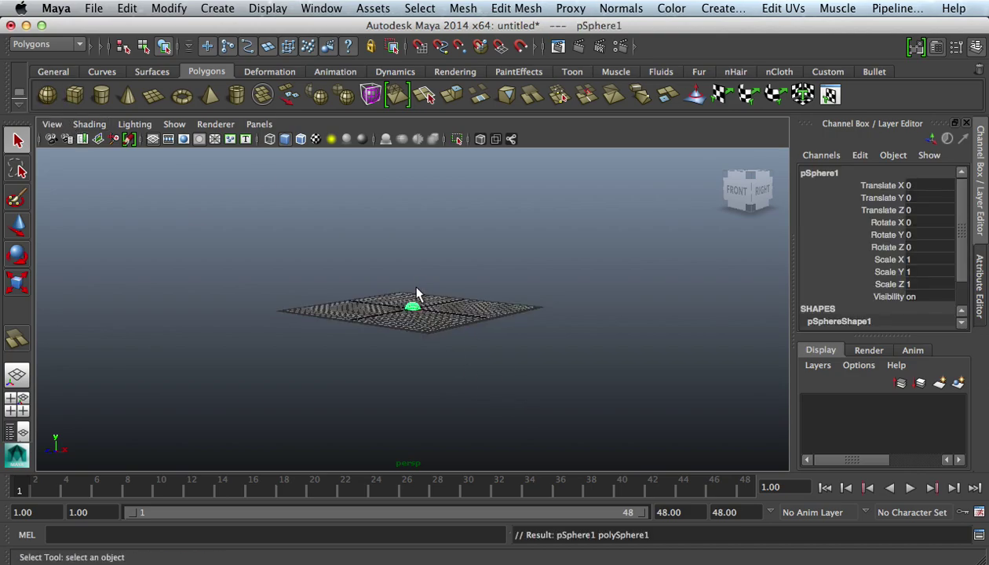
pyautogui.press('w')
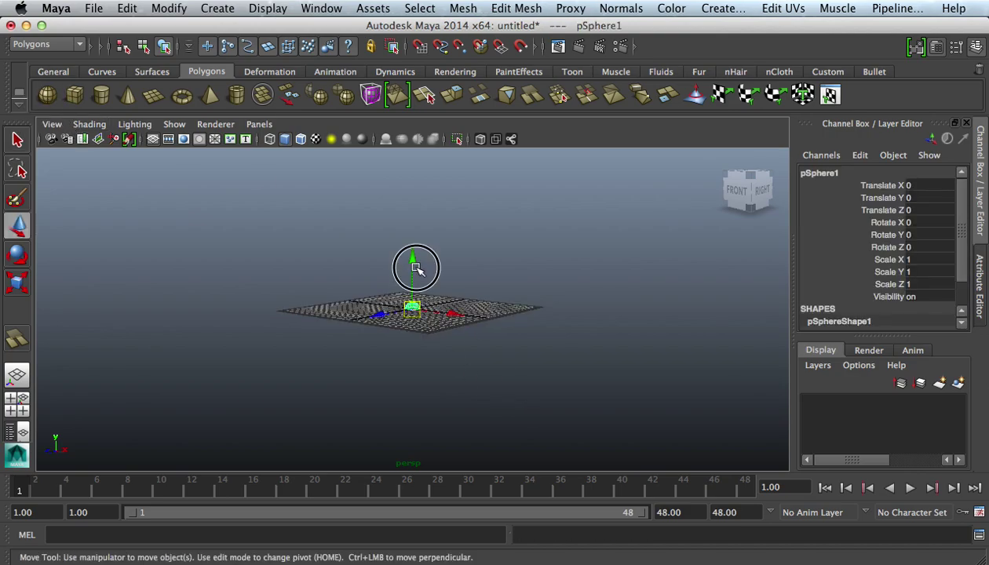
pyautogui.click(416, 322)
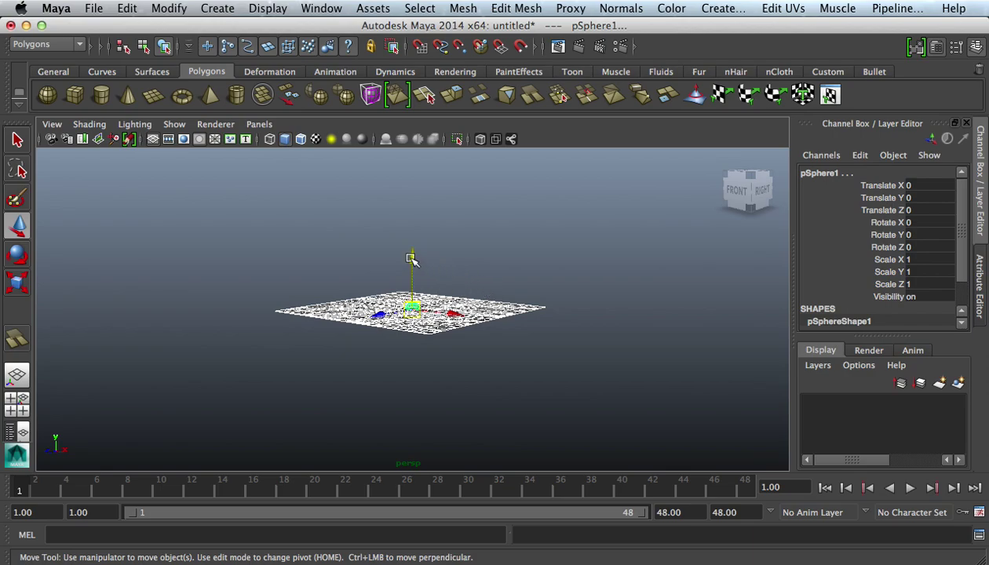
pyautogui.moveTo(410, 259); pyautogui.dragTo(409, 306)
pyautogui.hotkey('ctrl', 'z')
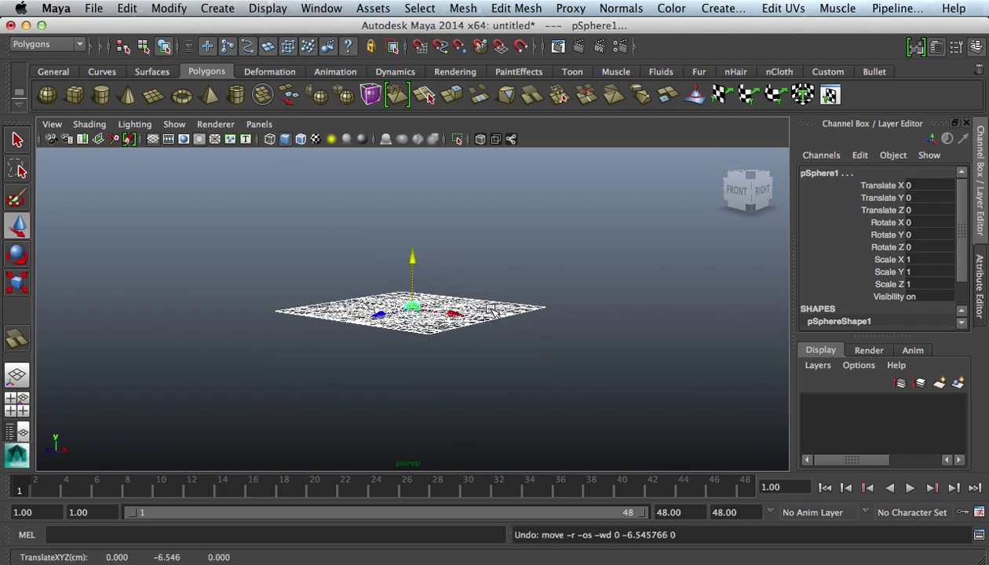
pyautogui.click(540, 324)
pyautogui.click(412, 306)
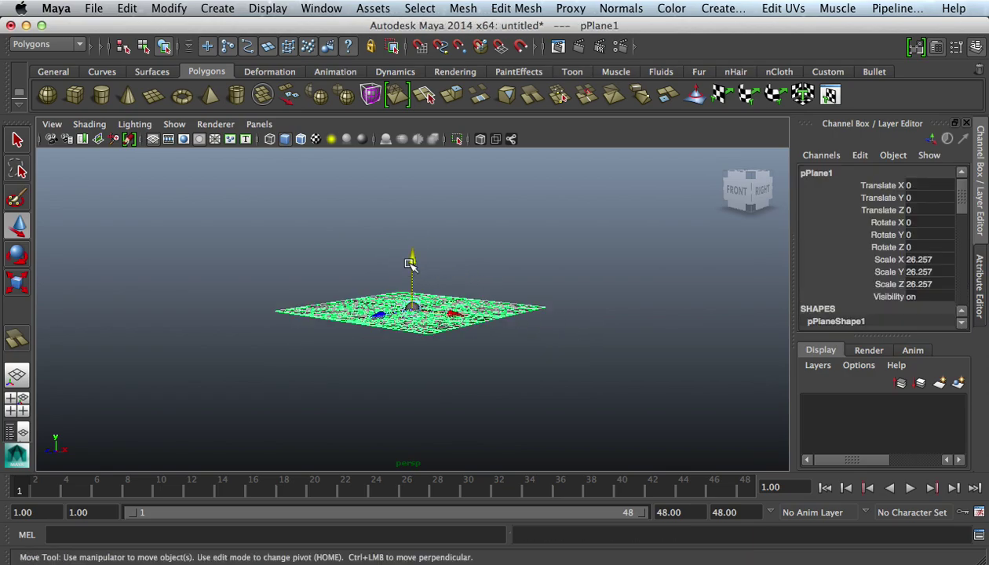
pyautogui.press('f')
pyautogui.click(214, 369)
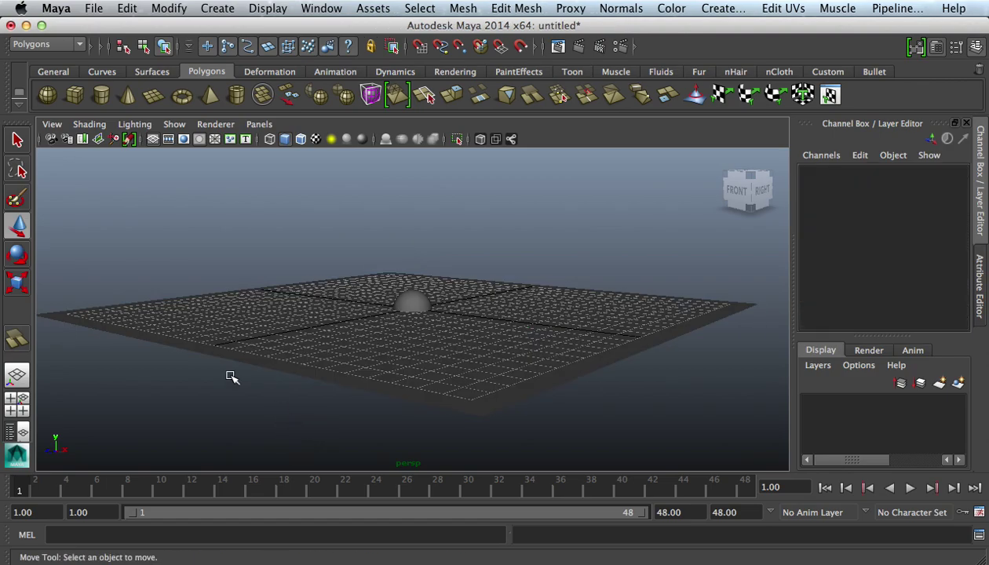
# Step: Select pSphere1 in the Outliner, lower it to Translate Y -7.15, and key it at frame 1
pyautogui.click(16, 432)
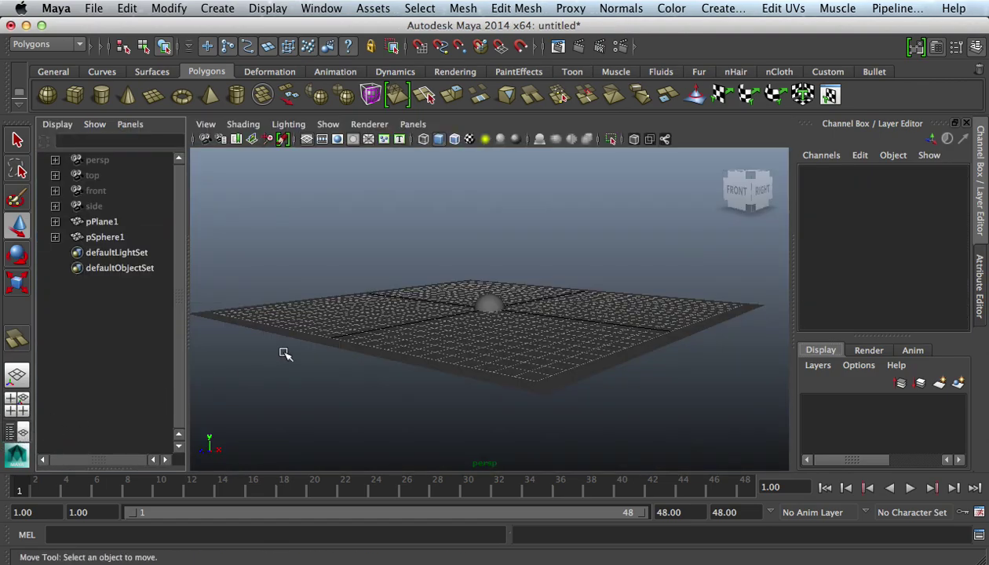
pyautogui.click(102, 237)
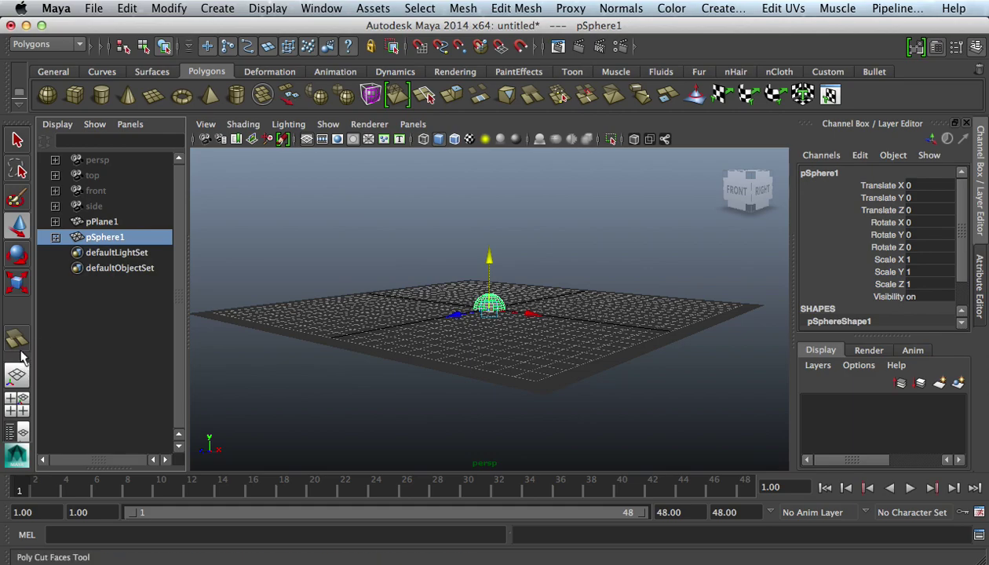
pyautogui.click(17, 375)
pyautogui.scroll(-2, 438, 274)
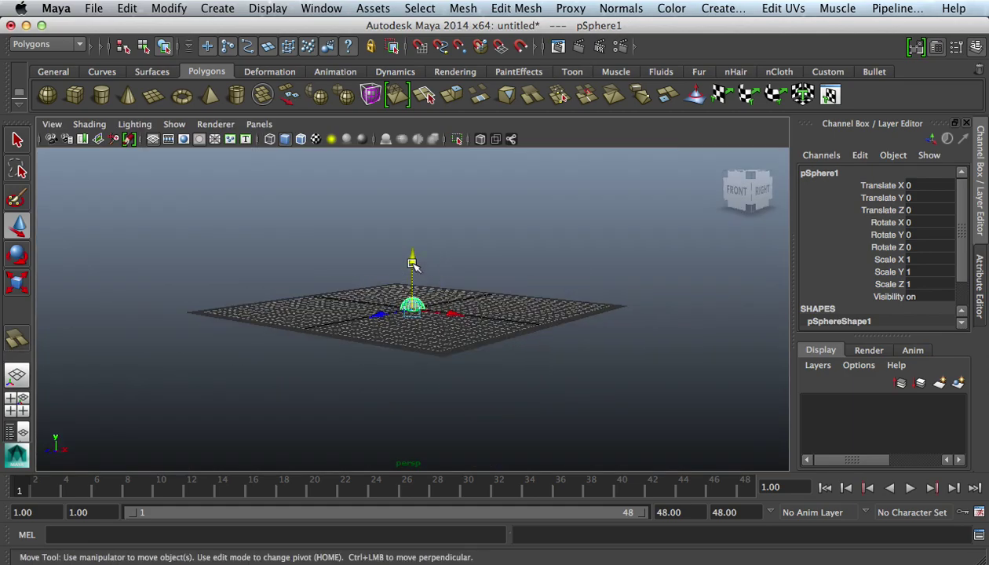
pyautogui.moveTo(412, 254); pyautogui.dragTo(404, 416)
pyautogui.click(864, 197)
pyautogui.rightClick(865, 197)
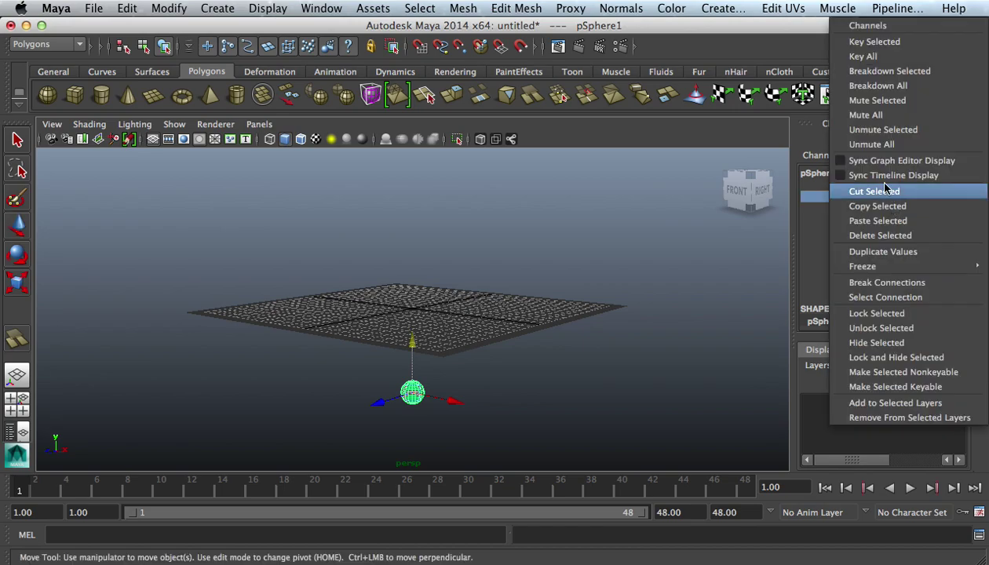
pyautogui.click(860, 41)
# Step: At frame 30, raise the sphere to Translate Y 9.281 and key it
pyautogui.moveTo(432, 493); pyautogui.dragTo(468, 490)
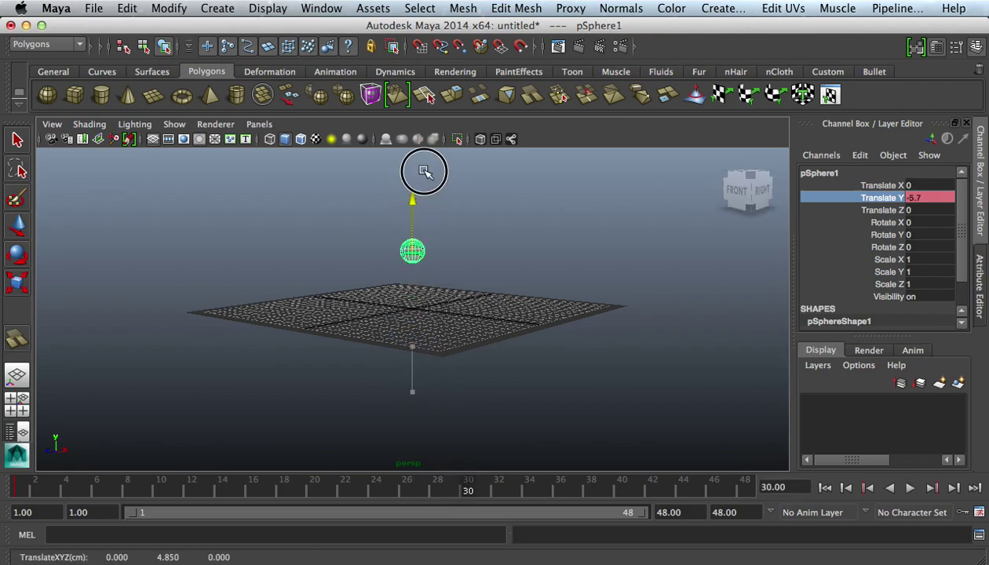
pyautogui.moveTo(424, 163); pyautogui.dragTo(429, 140)
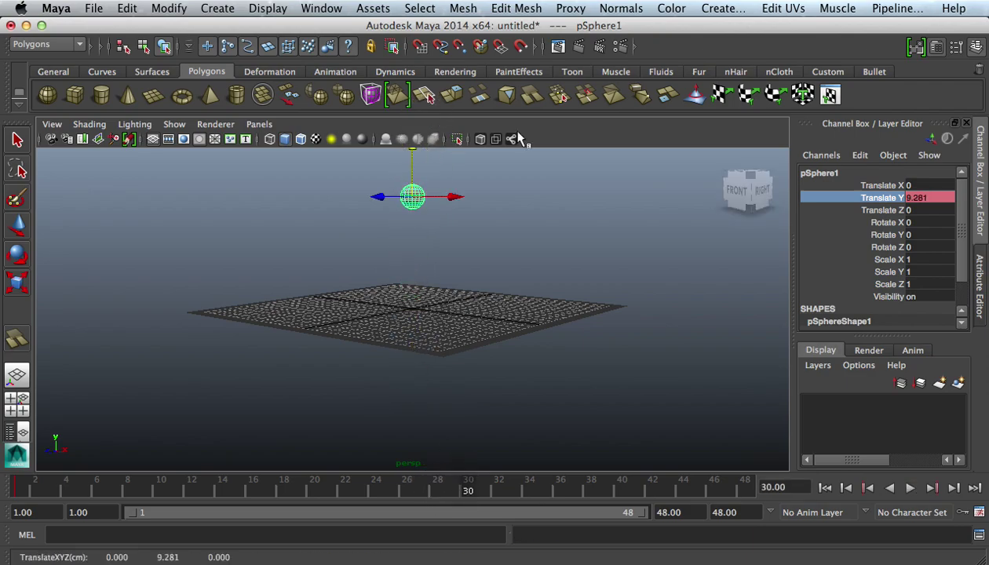
pyautogui.rightClick(894, 200)
pyautogui.click(876, 41)
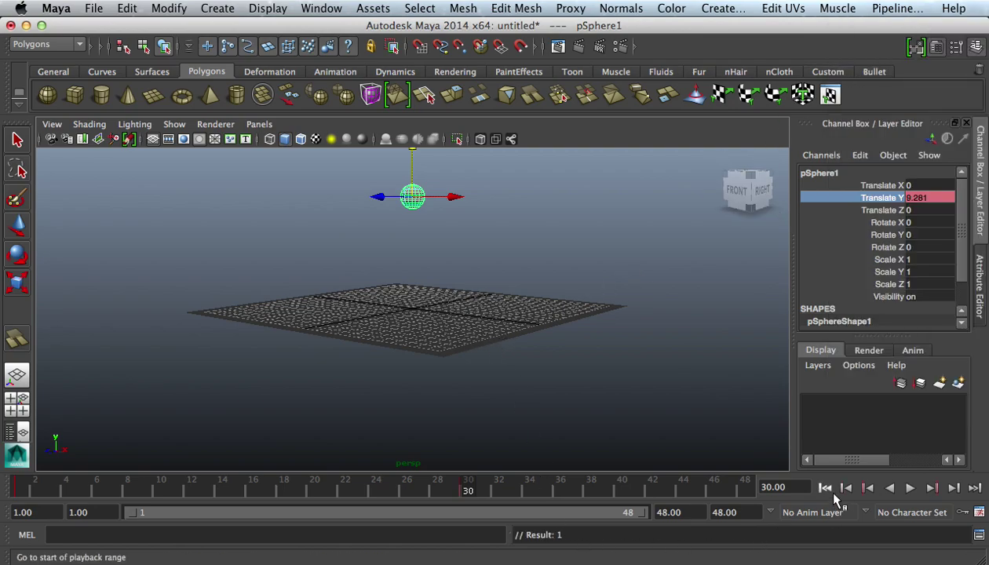
# Step: At frame 1, switch to the nDynamics menu set and make pPlane1 an nCloth
pyautogui.click(826, 487)
pyautogui.click(428, 330)
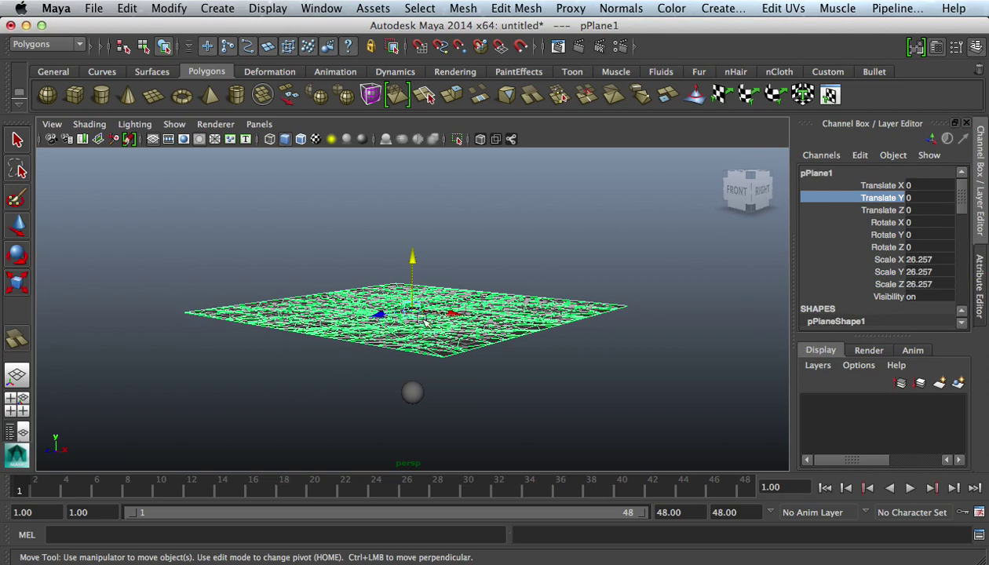
pyautogui.rightClick(448, 279)
pyautogui.click(516, 265)
pyautogui.click(45, 45)
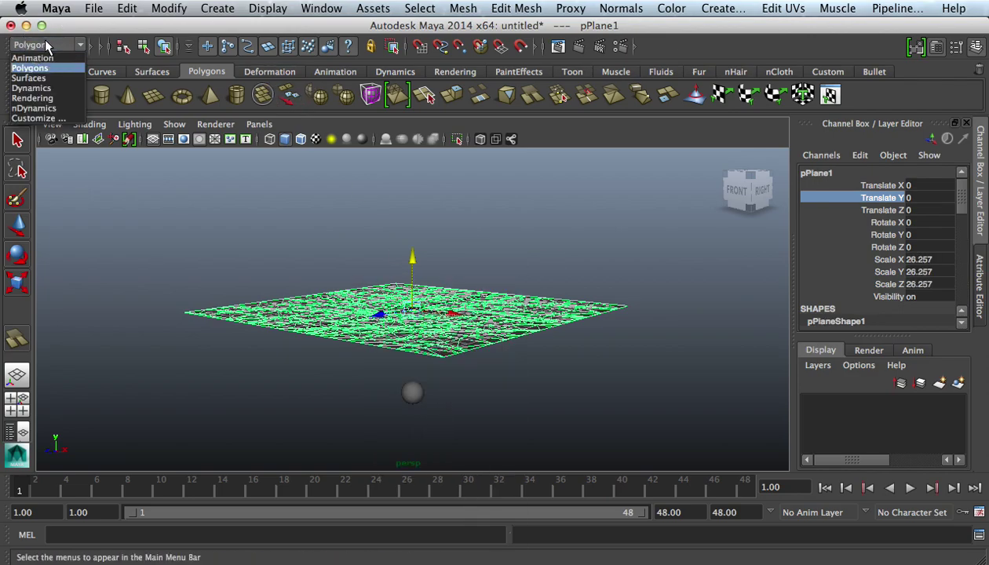
pyautogui.click(45, 110)
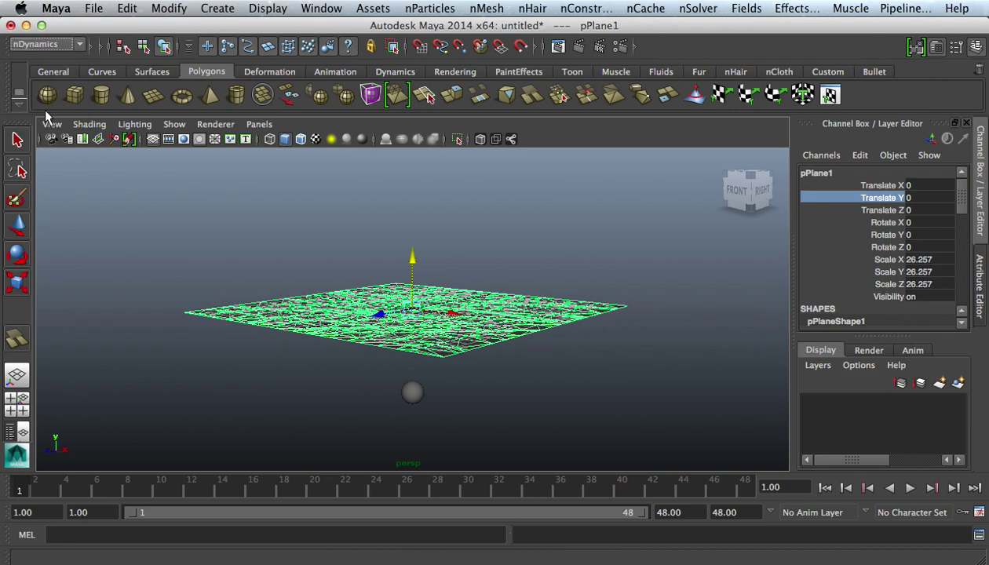
pyautogui.click(487, 9)
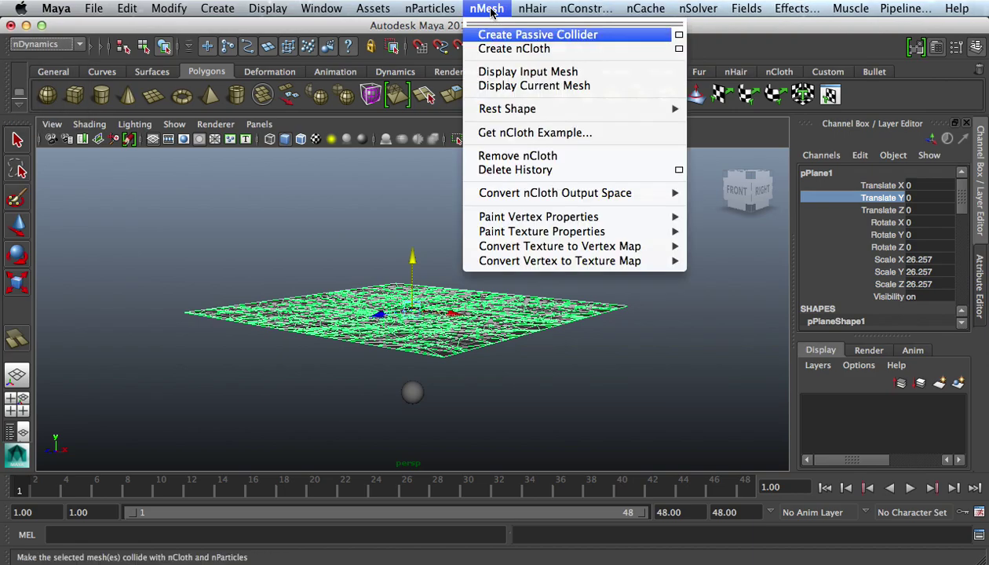
pyautogui.click(530, 50)
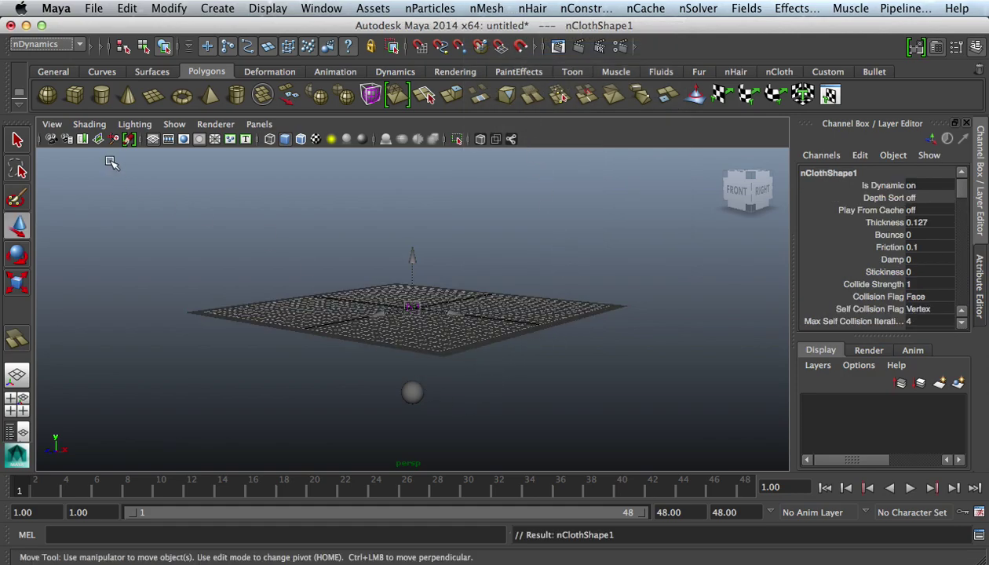
# Step: Return to object selection and select the sphere
pyautogui.press('q')
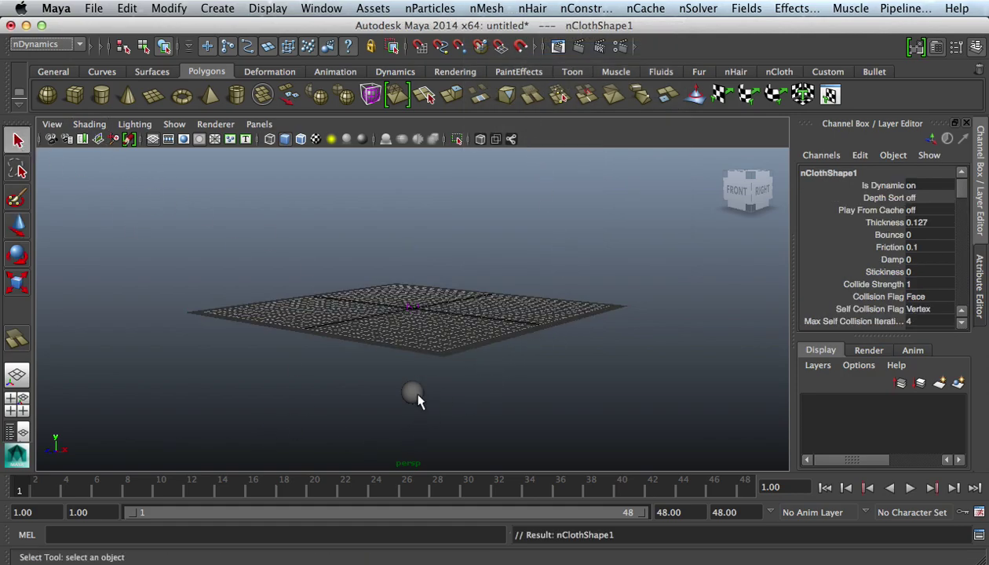
pyautogui.click(413, 394)
pyautogui.click(489, 8)
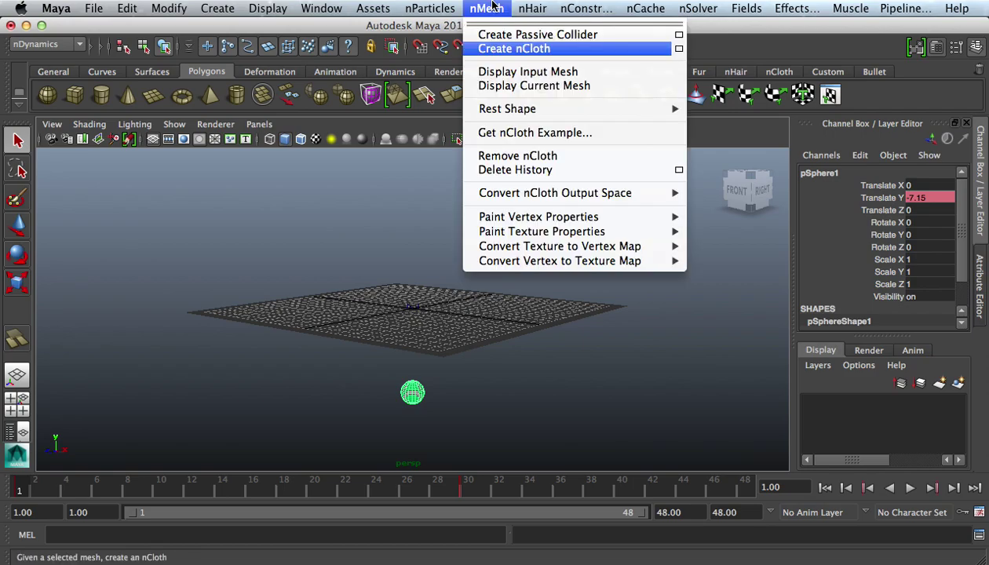
# Step: Make the sphere a passive collider with nMesh > Create Passive Collider
pyautogui.click(365, 204)
pyautogui.click(487, 7)
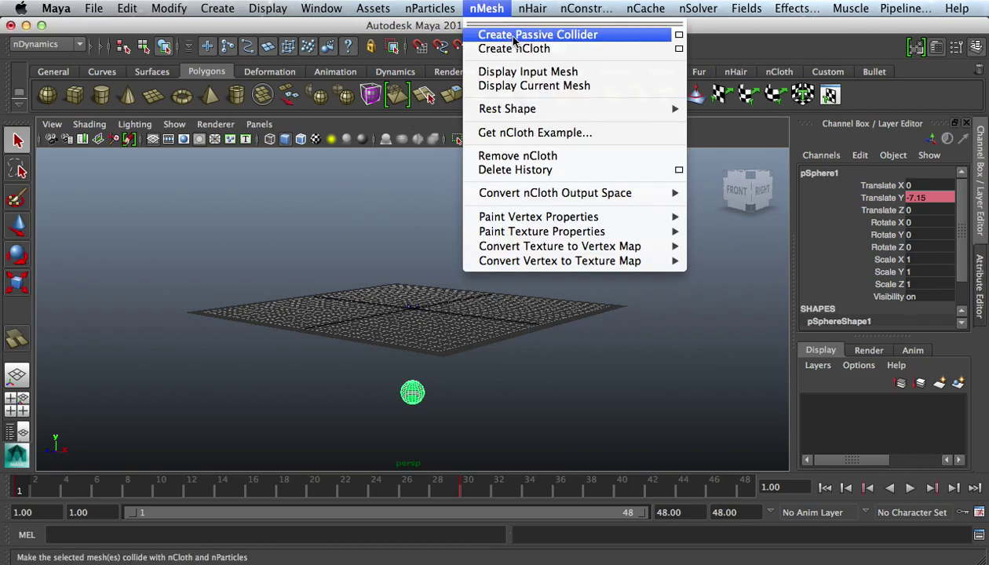
pyautogui.click(515, 36)
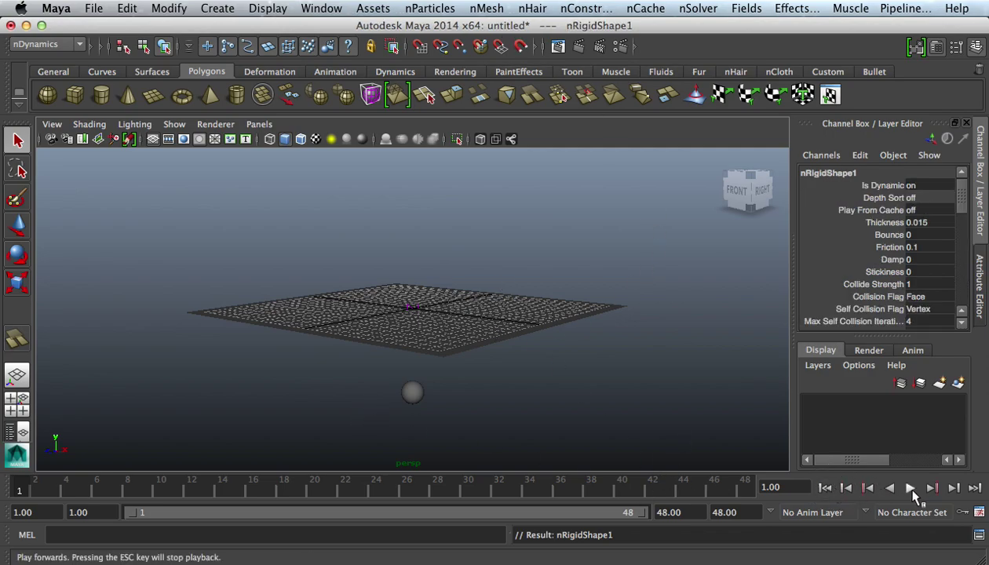
# Step: Hide the grid, play the simulation, stop it, and rewind to the start
pyautogui.click(153, 142)
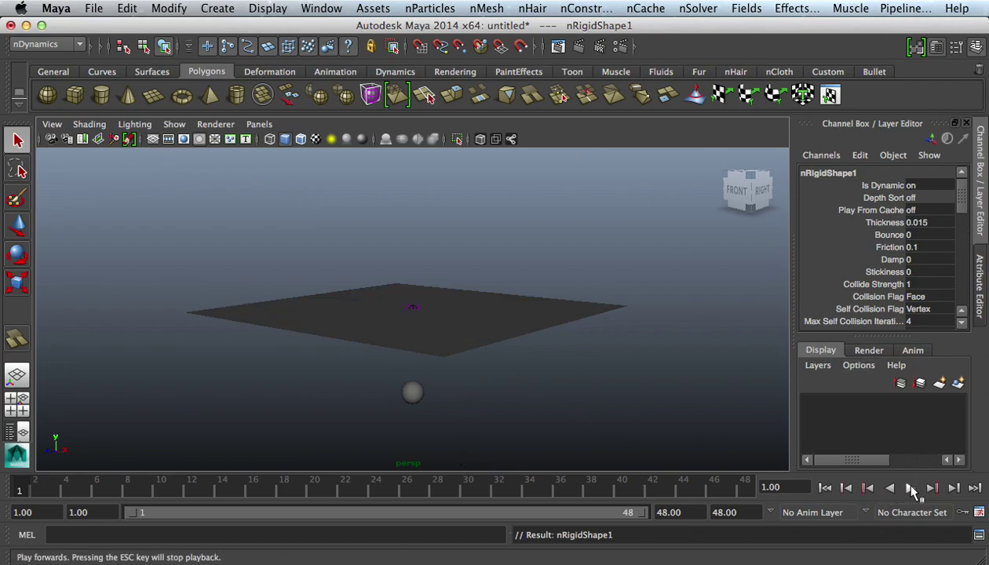
pyautogui.click(911, 488)
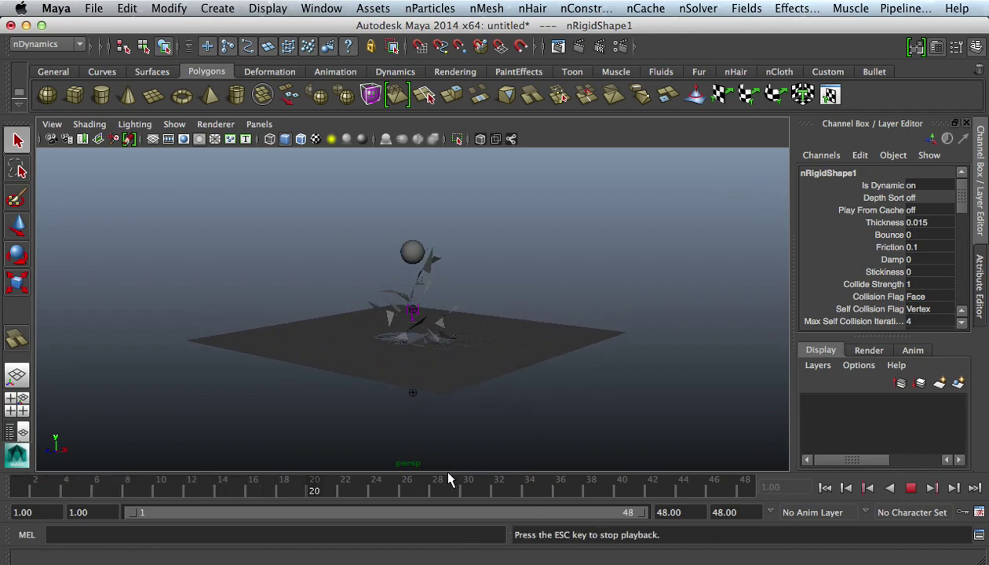
pyautogui.click(912, 491)
pyautogui.click(826, 488)
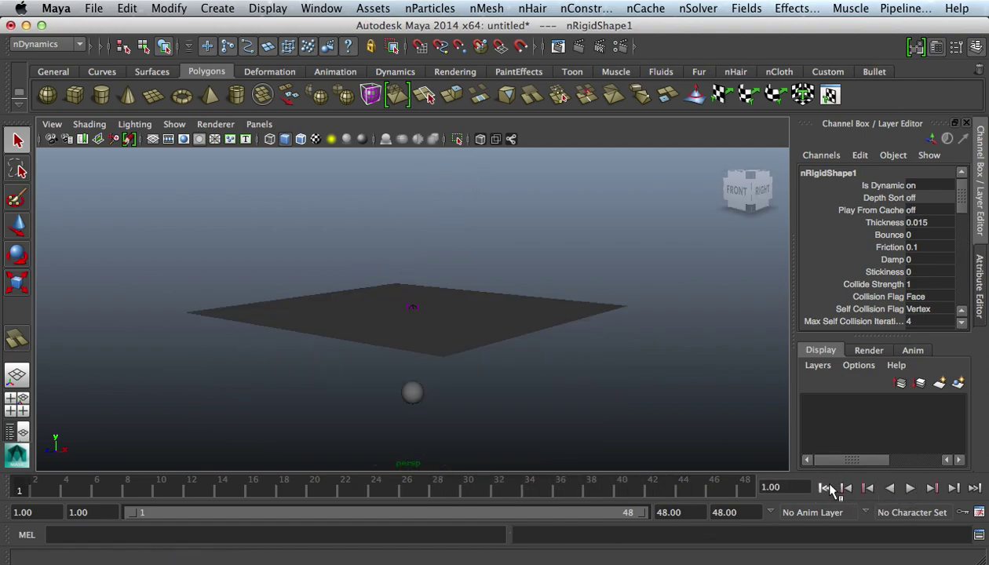
# Step: Select the cloth plane and check Use Plane under nucleus1's Ground Plane settings
pyautogui.keyDown('alt'); pyautogui.moveTo(640, 237); pyautogui.dragTo(505, 302); pyautogui.keyUp('alt')
pyautogui.click(446, 329)
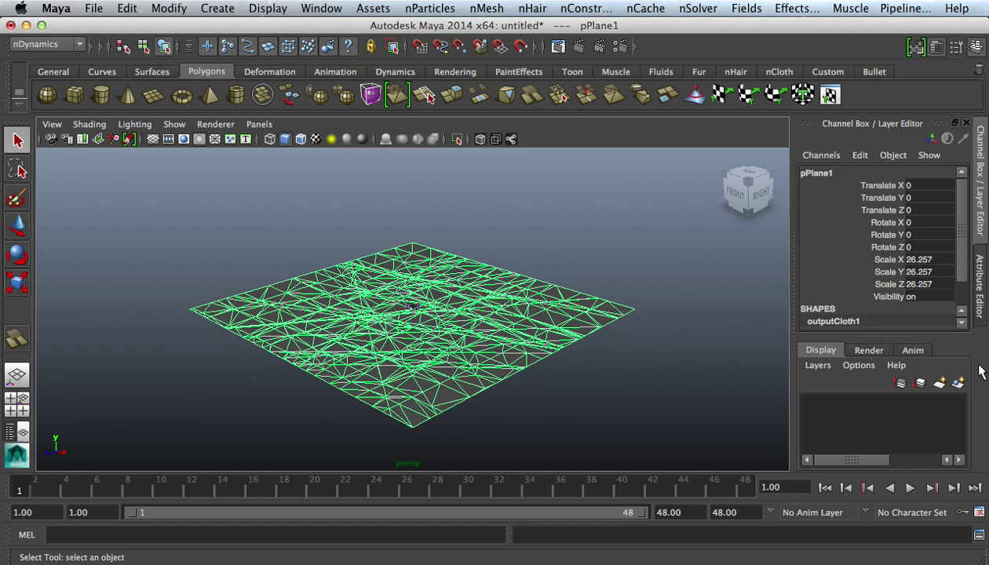
pyautogui.click(980, 289)
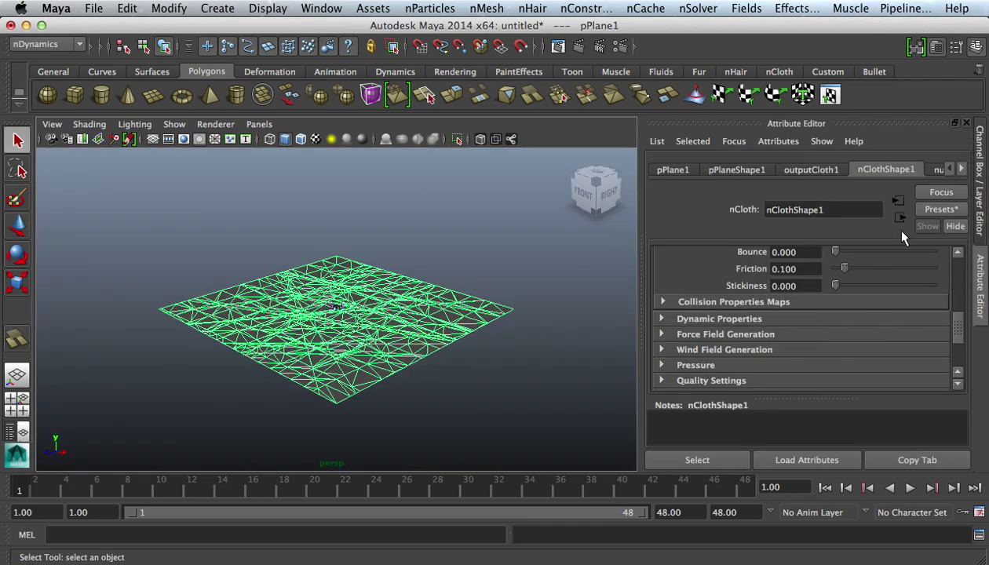
pyautogui.click(939, 169)
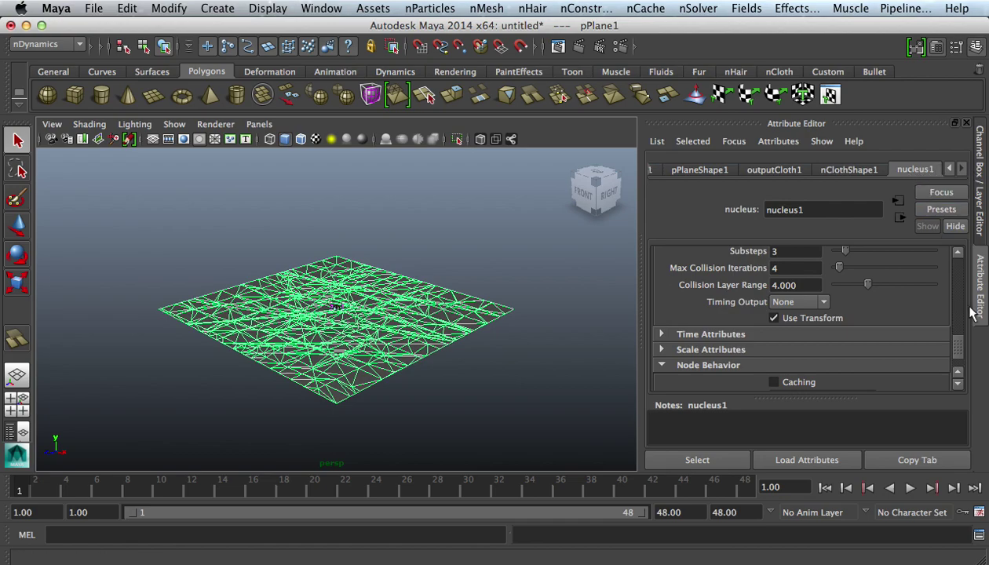
pyautogui.moveTo(957, 352); pyautogui.dragTo(955, 314)
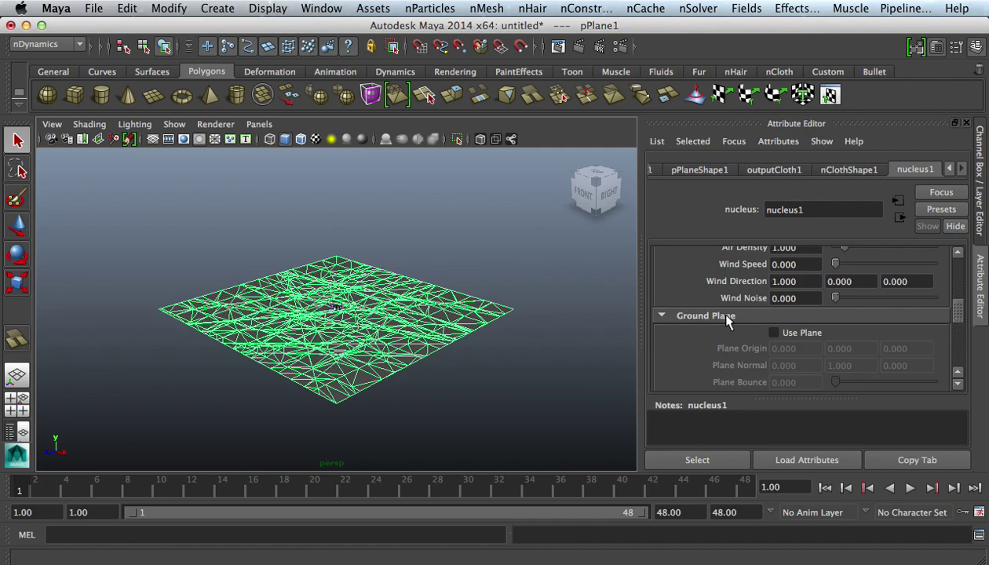
pyautogui.click(774, 333)
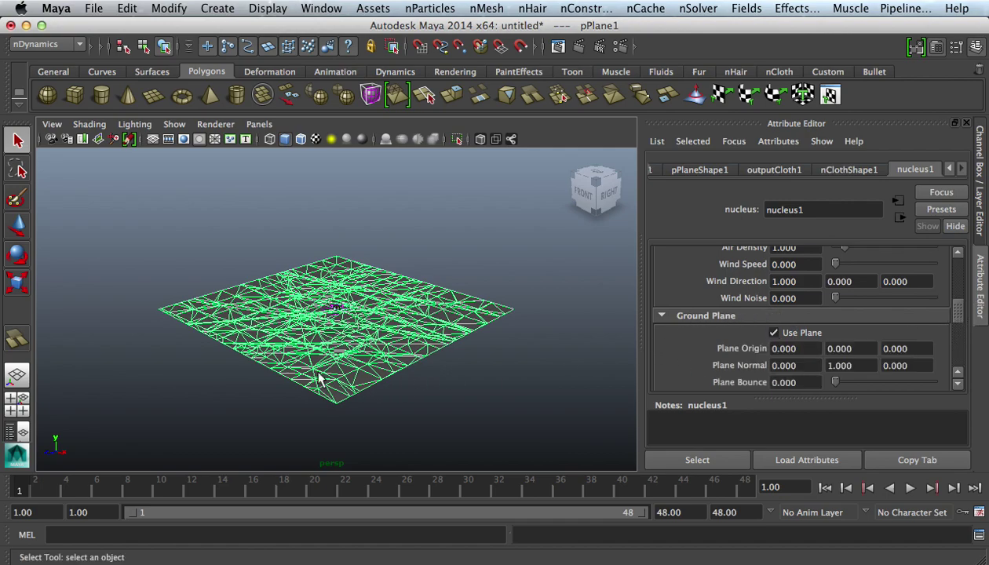
pyautogui.scroll(5, 346, 309)
pyautogui.scroll(-5, 345, 314)
pyautogui.scroll(5, 343, 312)
pyautogui.scroll(-5, 340, 314)
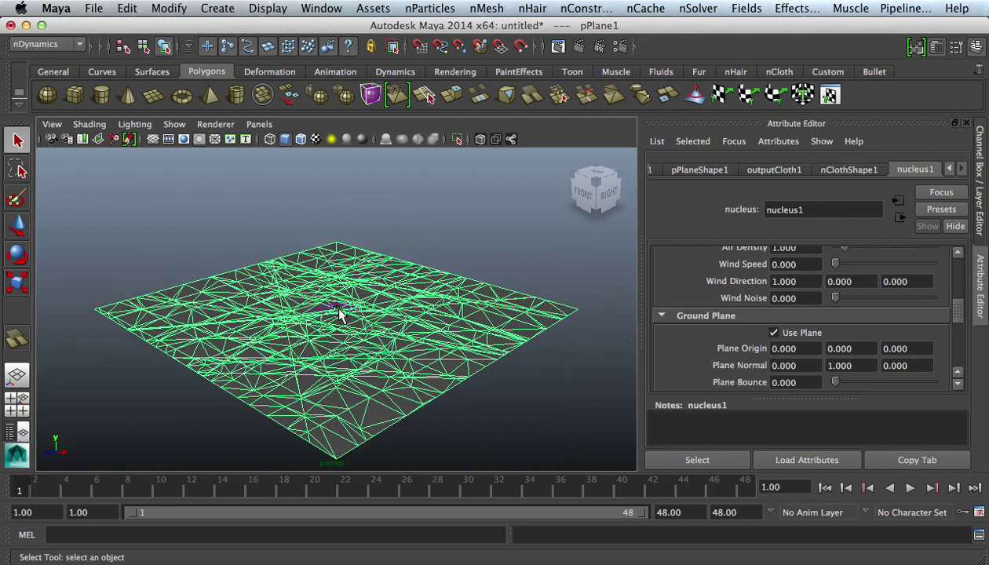
pyautogui.scroll(-3, 407, 342)
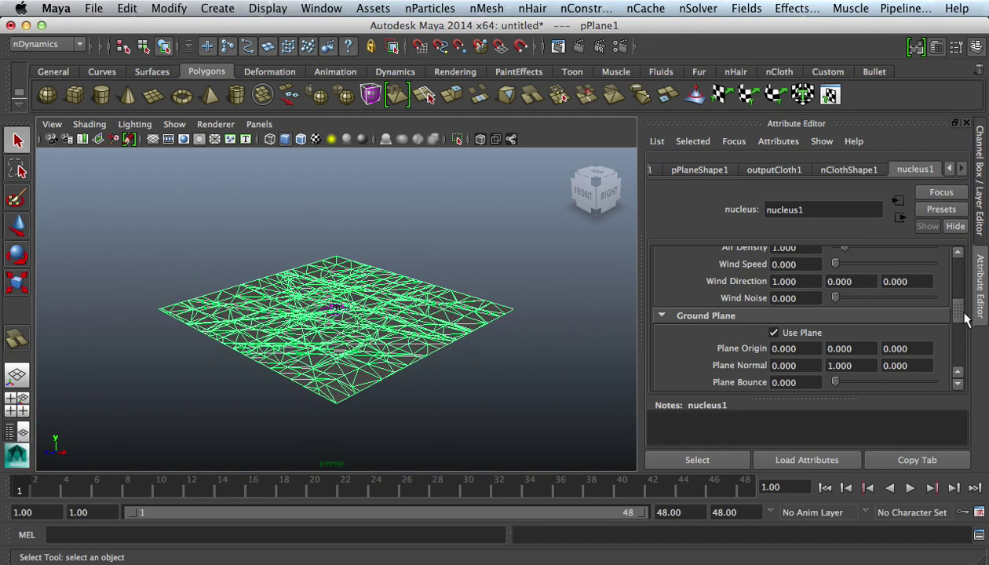
pyautogui.moveTo(957, 314)
pyautogui.mouseDown()
pyautogui.moveTo(958, 288)
pyautogui.moveTo(957, 302)
pyautogui.mouseUp()
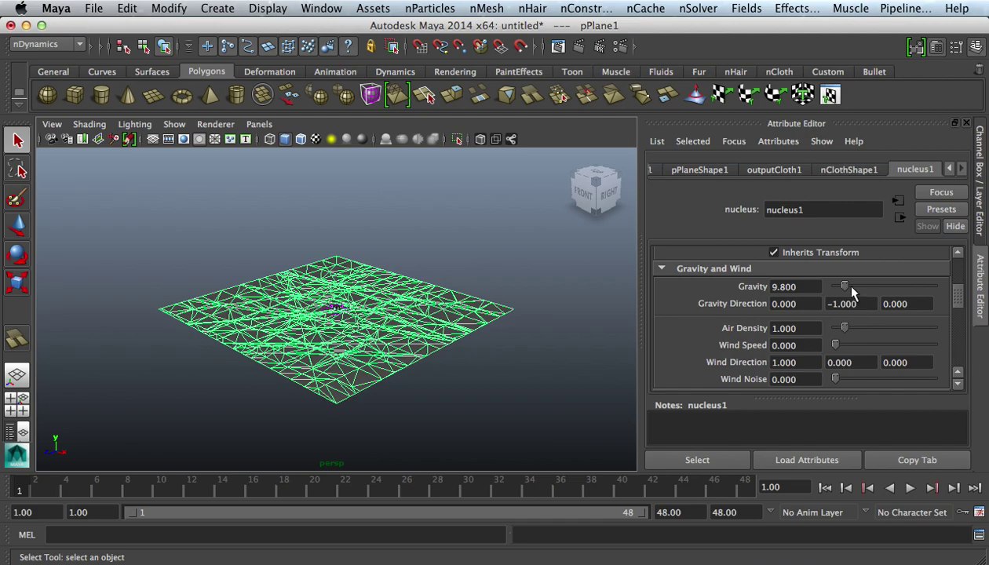
# Step: Set the nucleus gravity to 0 and play the simulation, then stop it
pyautogui.moveTo(845, 287); pyautogui.dragTo(783, 284)
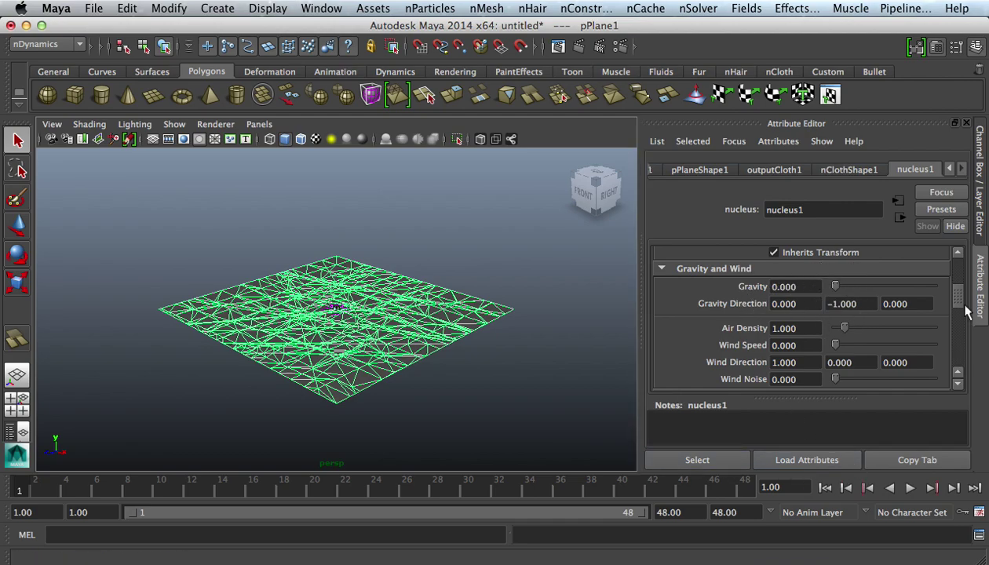
pyautogui.moveTo(961, 305); pyautogui.dragTo(954, 308)
pyautogui.click(911, 489)
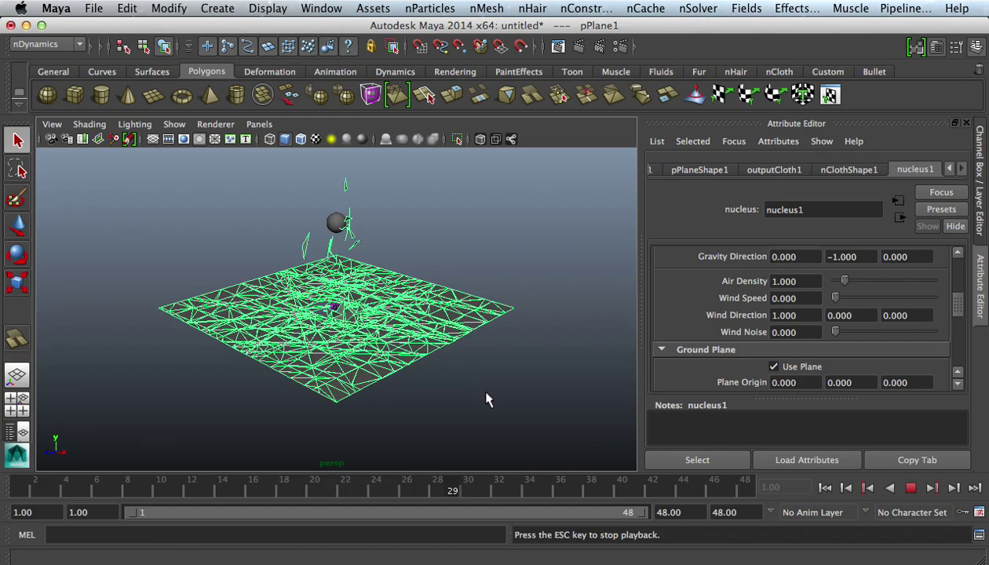
pyautogui.click(910, 488)
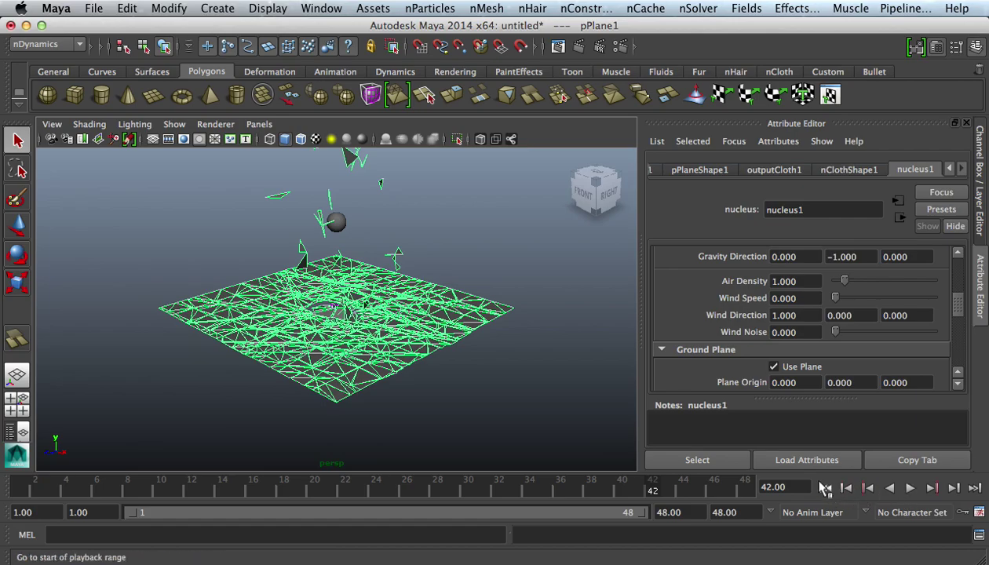
# Step: Orbit down to inspect the shattered cloth, then rewind to frame 1
pyautogui.scroll(5, 403, 318)
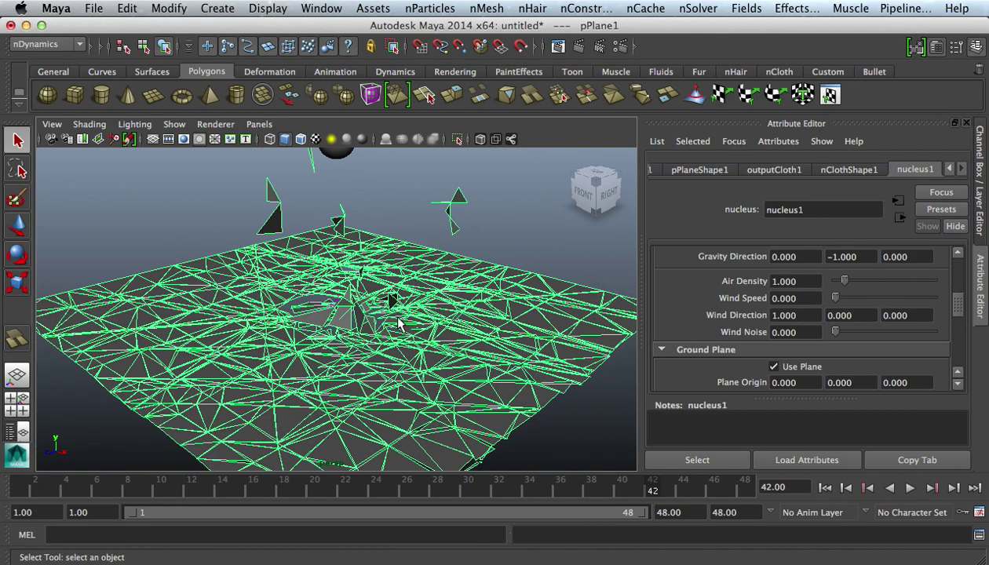
pyautogui.keyDown('alt'); pyautogui.moveTo(424, 334); pyautogui.dragTo(479, 314); pyautogui.keyUp('alt')
pyautogui.scroll(-5, 479, 314)
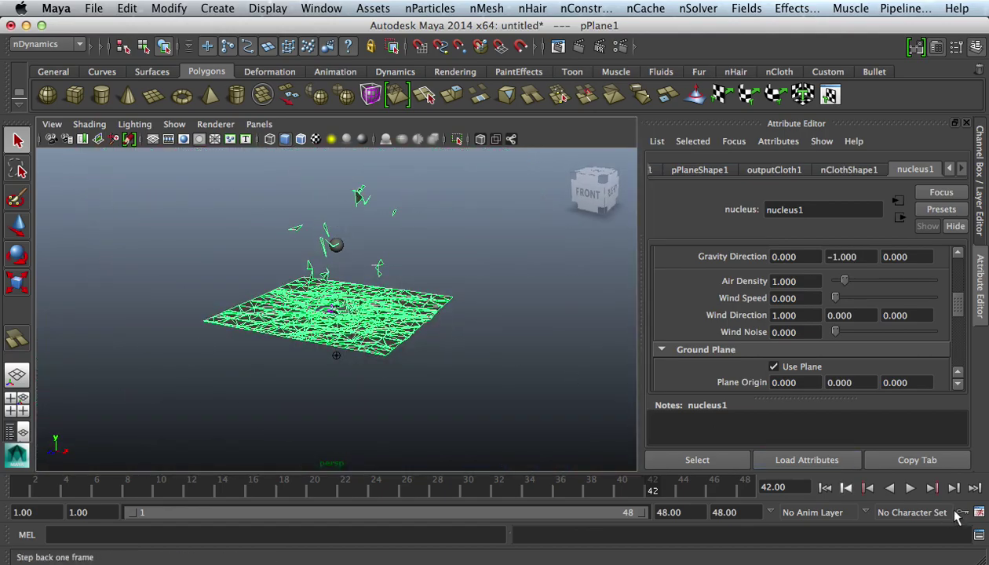
pyautogui.click(826, 488)
pyautogui.scroll(2, 351, 366)
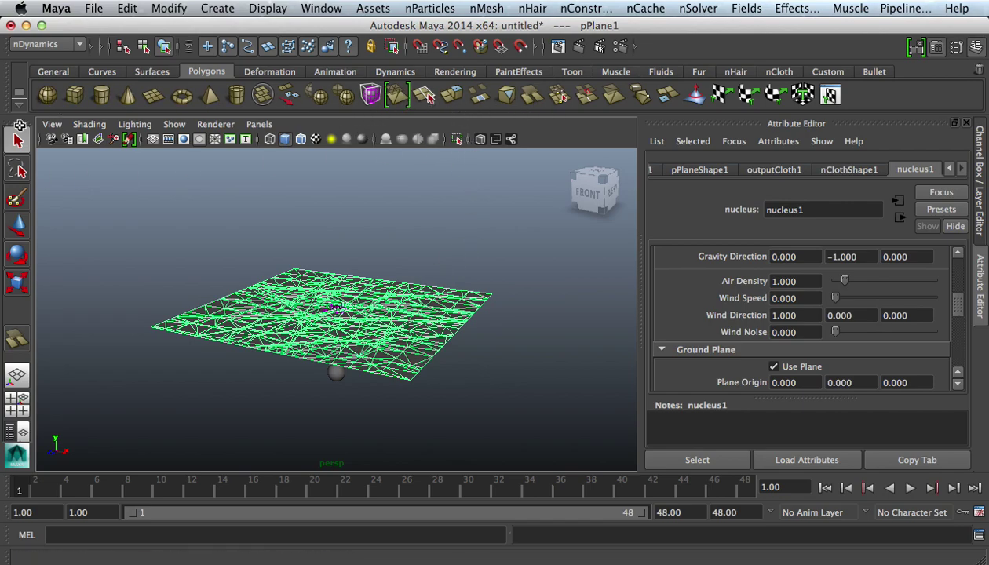
# Step: Switch to the Polygons menu set and look over the Edit Mesh menu
pyautogui.click(44, 44)
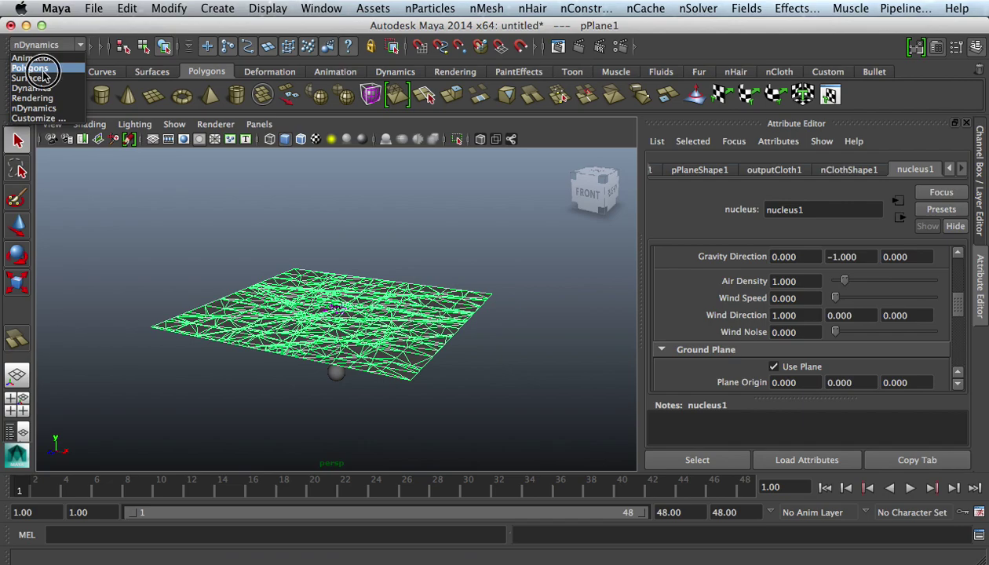
pyautogui.click(43, 72)
pyautogui.click(513, 10)
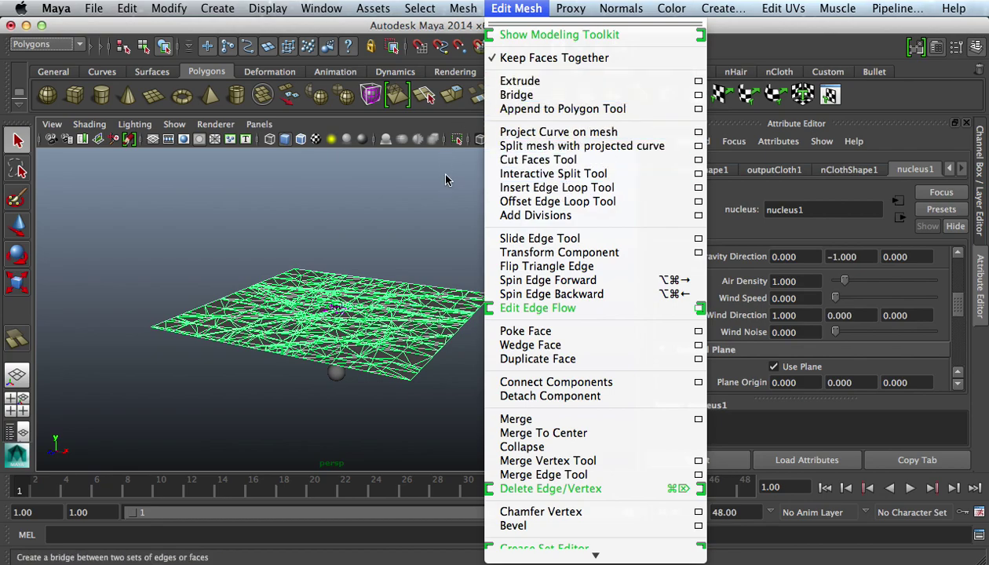
pyautogui.click(518, 95)
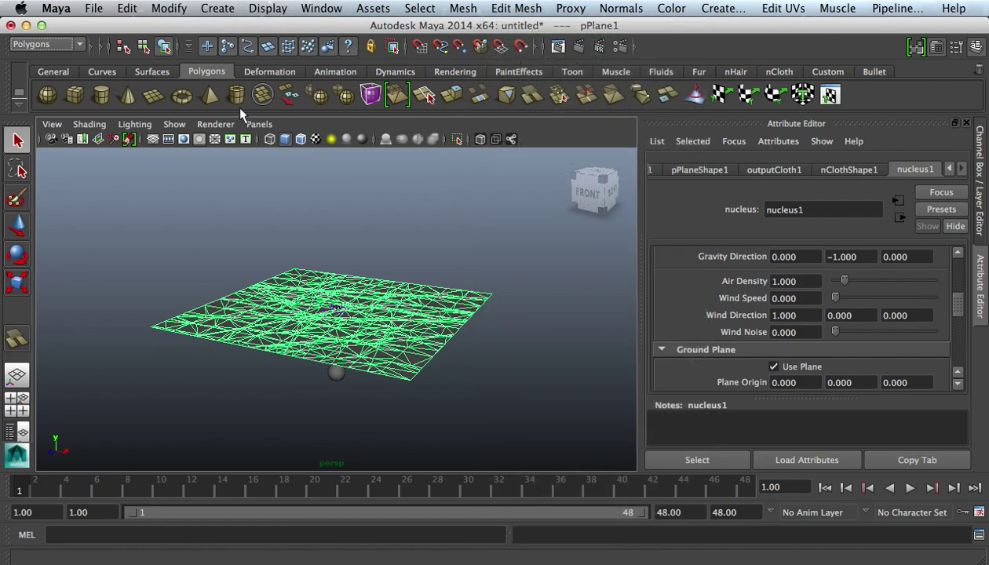
# Step: Browse the shelf tabs from Deformation to Fluids, then return to the Polygons shelf
pyautogui.click(270, 72)
pyautogui.click(336, 71)
pyautogui.click(395, 72)
pyautogui.click(454, 71)
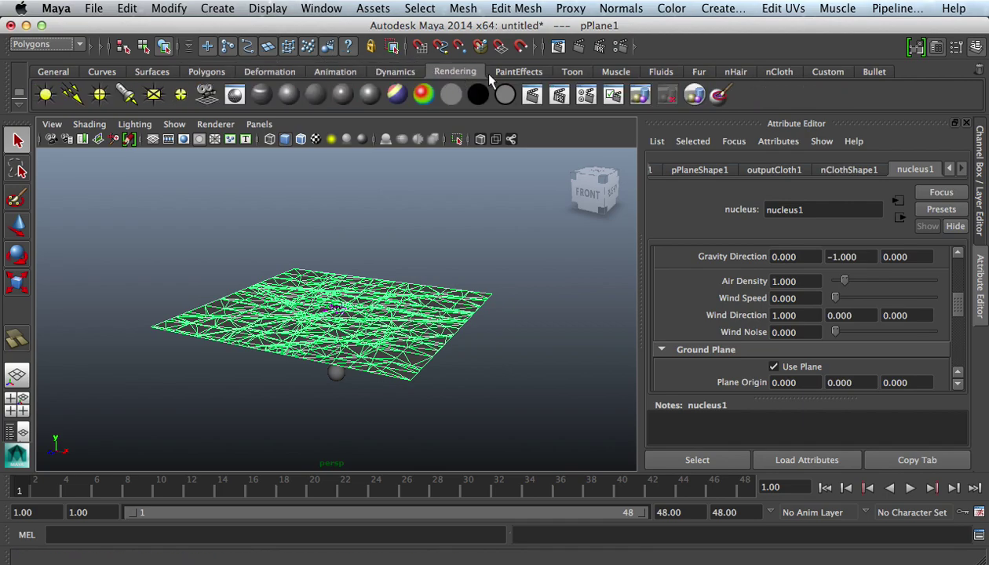
pyautogui.click(520, 72)
pyautogui.click(573, 72)
pyautogui.click(616, 72)
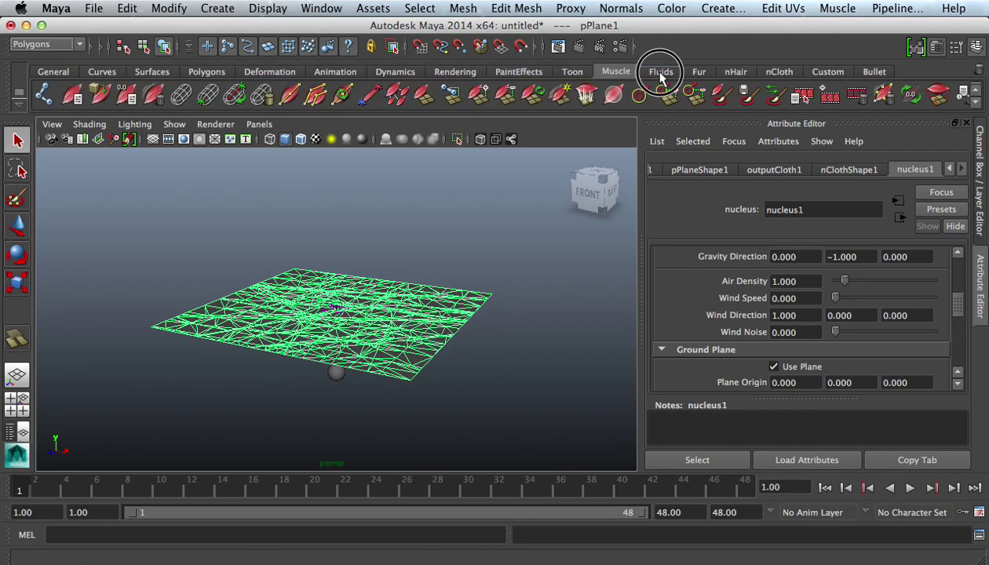
pyautogui.click(661, 72)
pyautogui.click(206, 71)
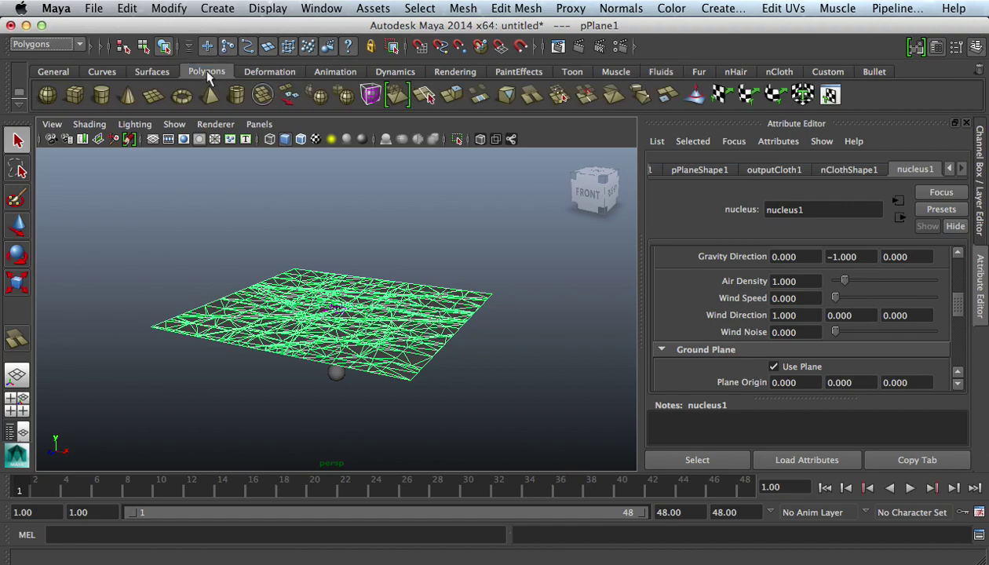
# Step: Extrude the cloth plane's faces and drag the thickness upward into a slab
pyautogui.click(463, 102)
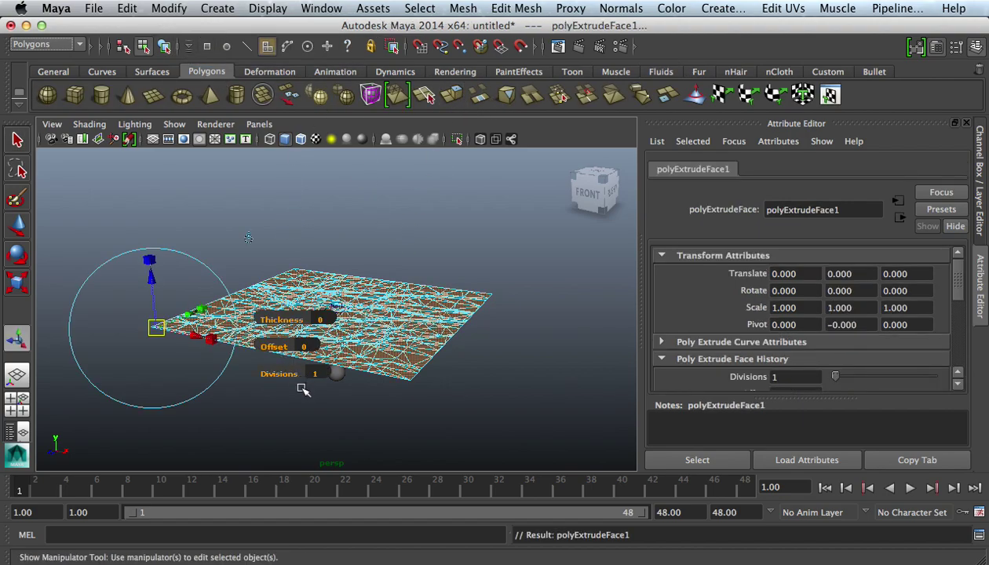
pyautogui.keyDown('alt'); pyautogui.moveTo(164, 280); pyautogui.dragTo(208, 283, button='right'); pyautogui.keyUp('alt')
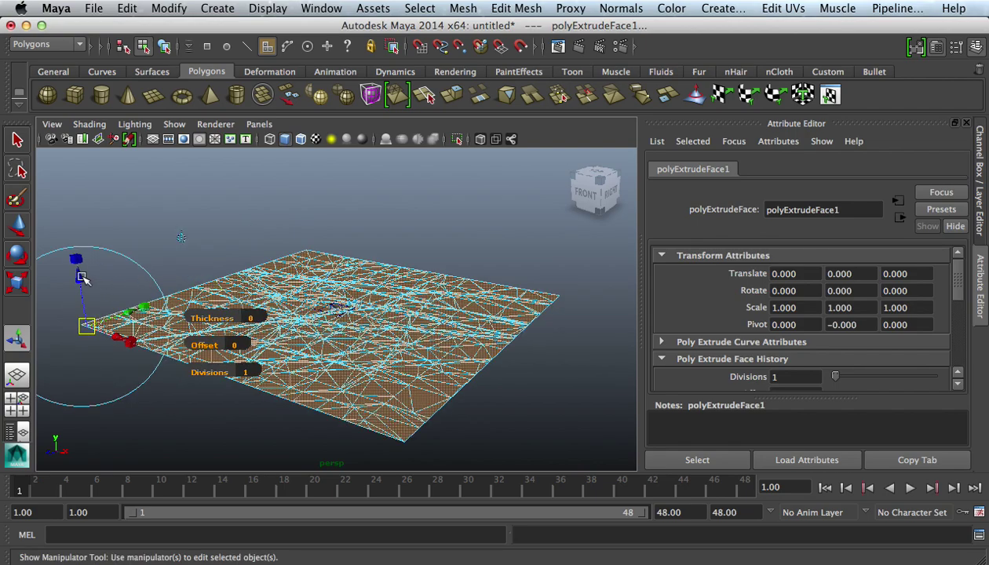
pyautogui.moveTo(83, 277); pyautogui.dragTo(78, 262)
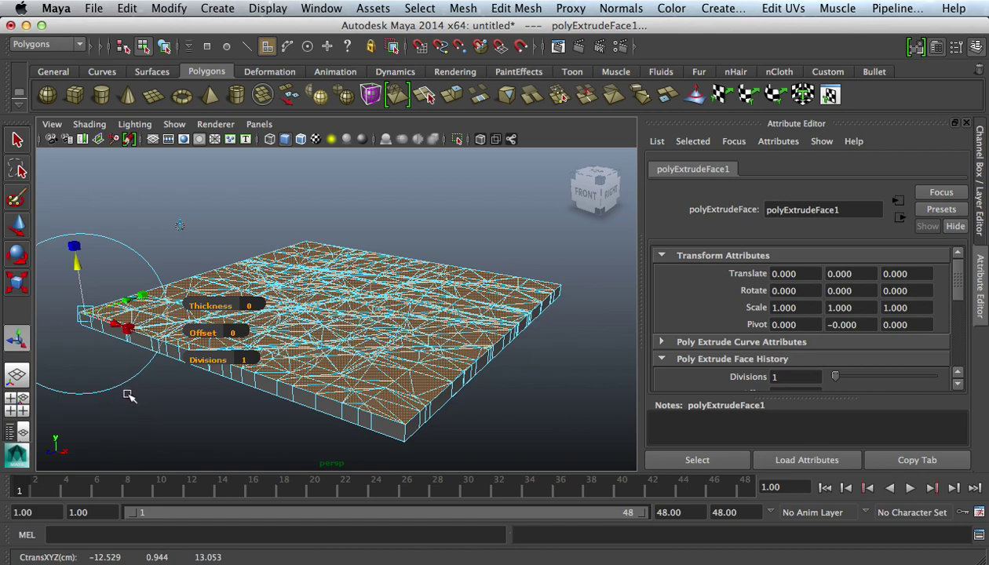
pyautogui.press('ctrl+super+Escape')
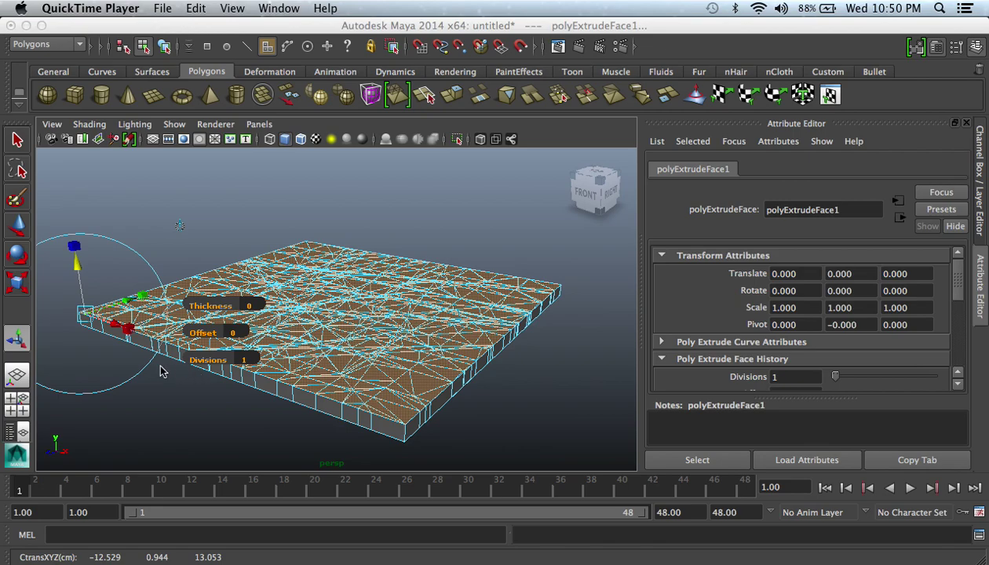
pyautogui.scroll(-2, 476, 318)
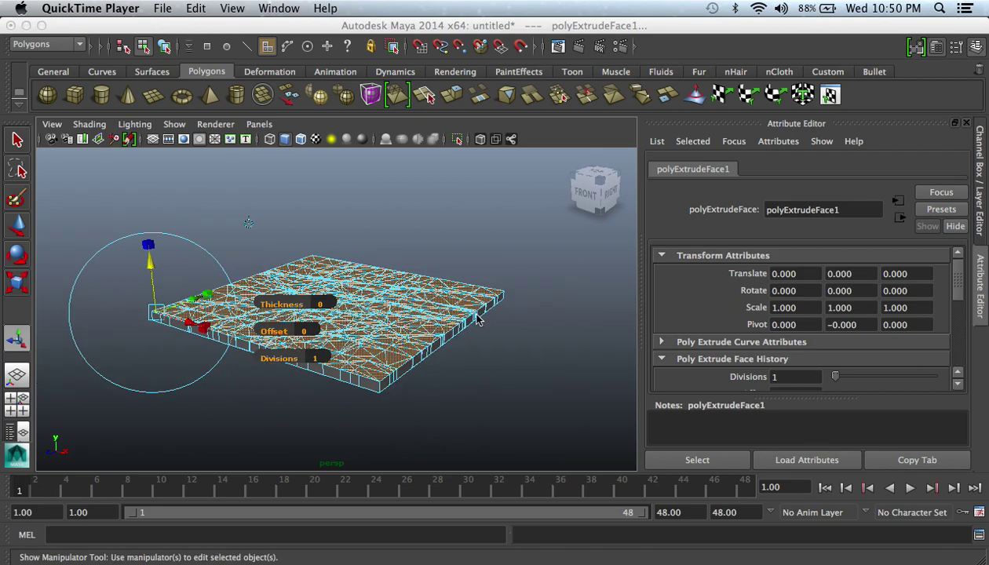
# Step: Deselect the slab, play to frame 25, orbit around the broken pieces, and rewind
pyautogui.click(41, 204)
pyautogui.press('q')
pyautogui.click(503, 270)
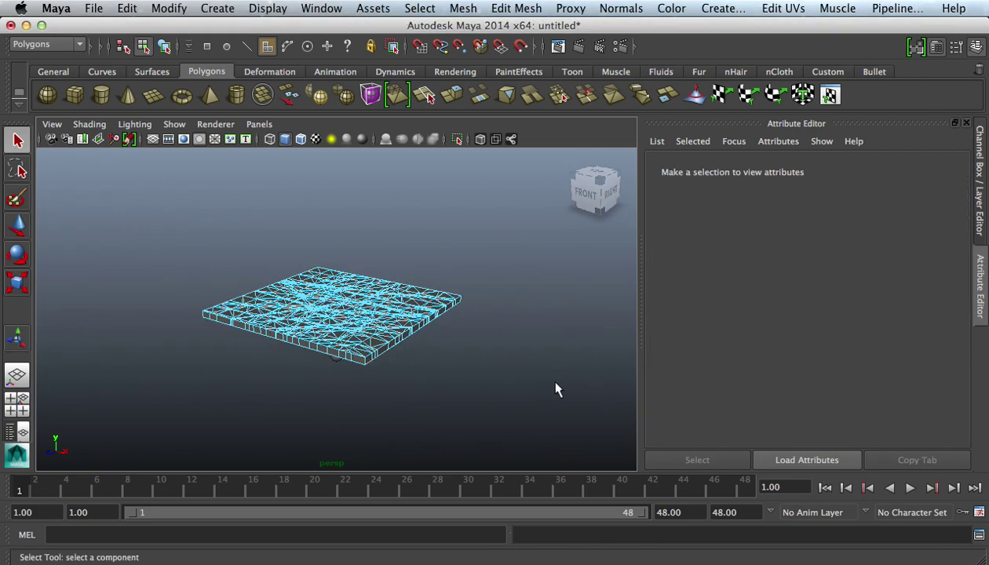
pyautogui.scroll(2, 472, 336)
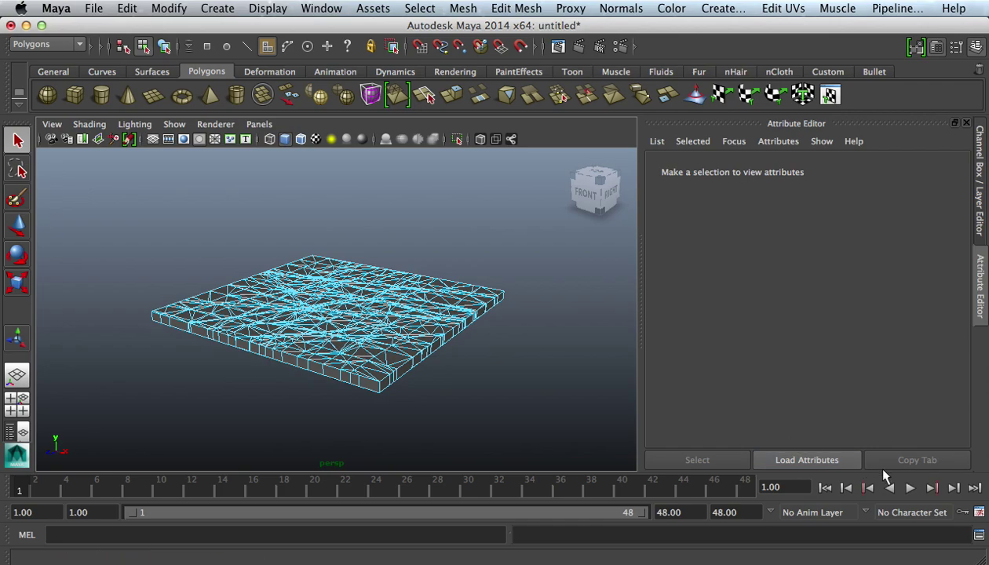
pyautogui.click(910, 489)
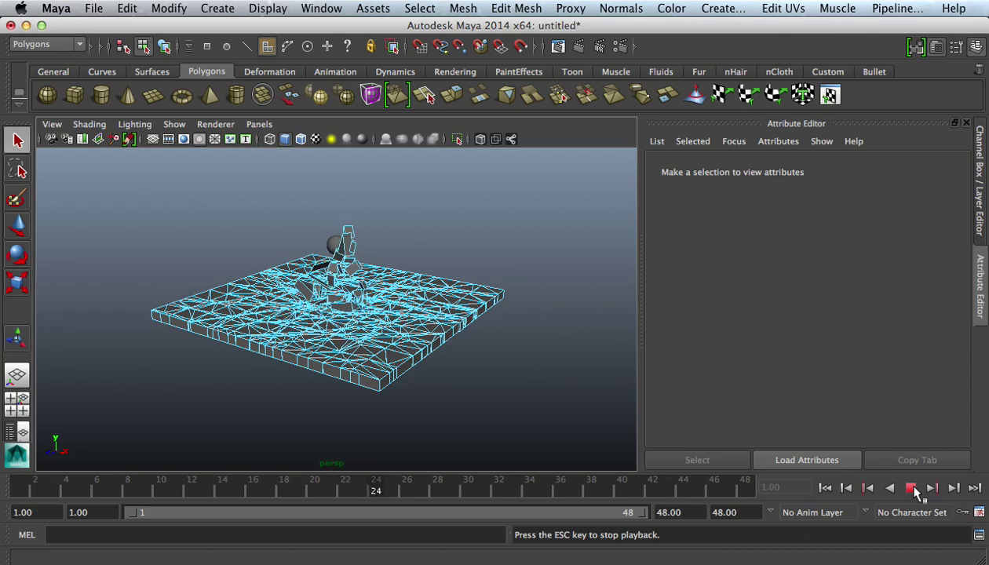
pyautogui.click(913, 489)
pyautogui.keyDown('alt'); pyautogui.moveTo(376, 280); pyautogui.dragTo(452, 292); pyautogui.keyUp('alt')
pyautogui.click(825, 488)
# Step: Orbit to a lower angle, replay the shattering, and frame the whole slab
pyautogui.scroll(5, 384, 308)
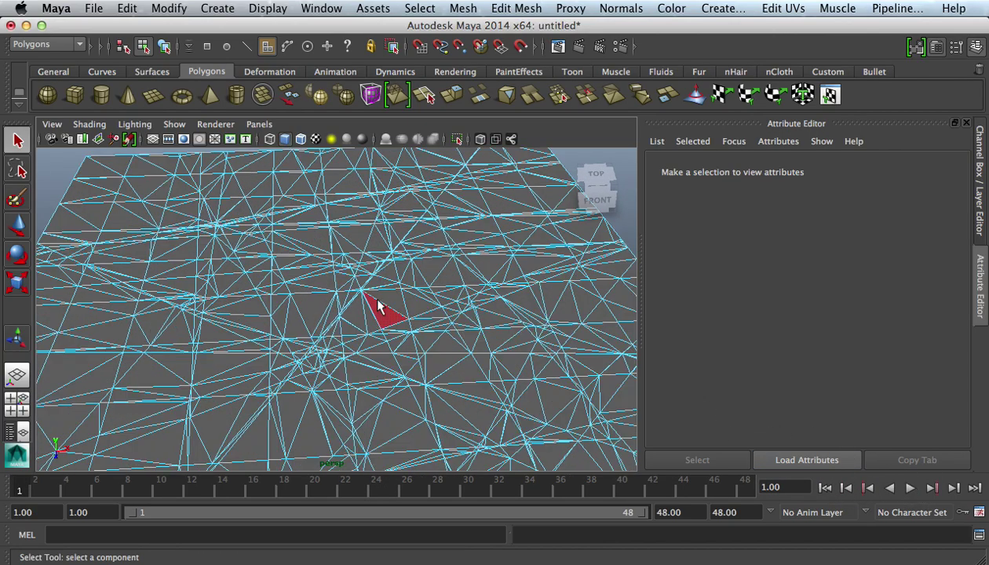
pyautogui.scroll(-5, 385, 298)
pyautogui.keyDown('alt'); pyautogui.moveTo(398, 293); pyautogui.dragTo(359, 276); pyautogui.keyUp('alt')
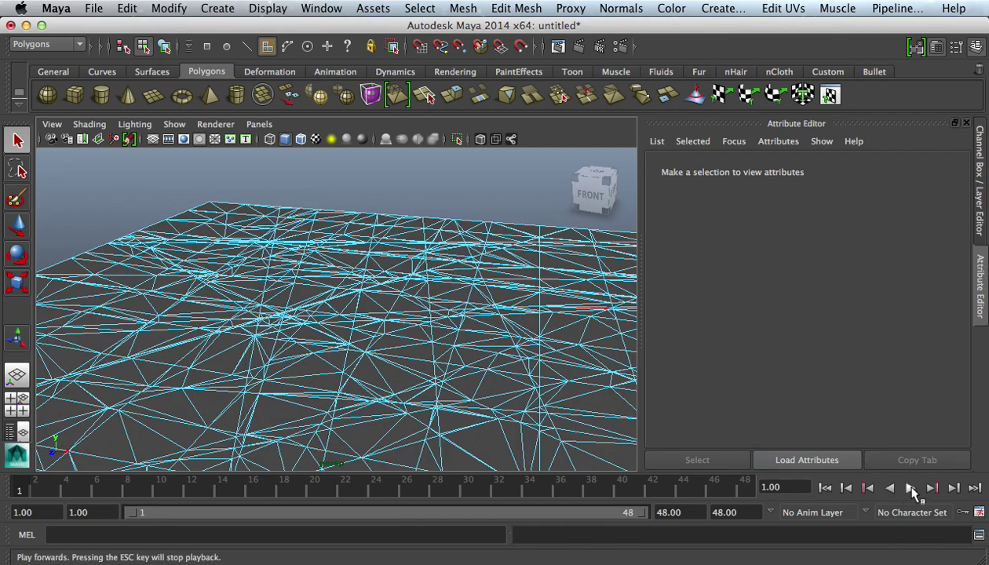
pyautogui.click(910, 489)
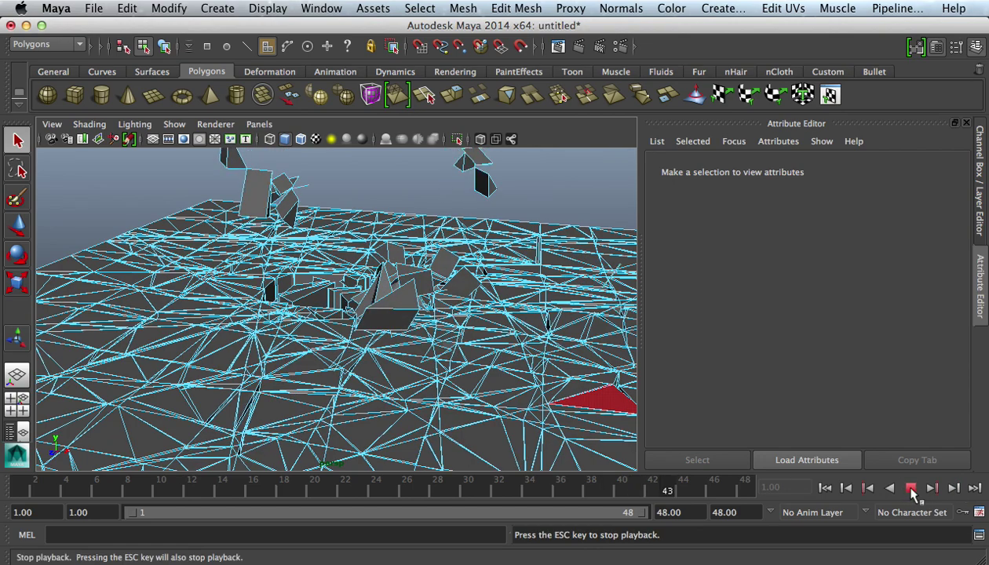
pyautogui.press('a')
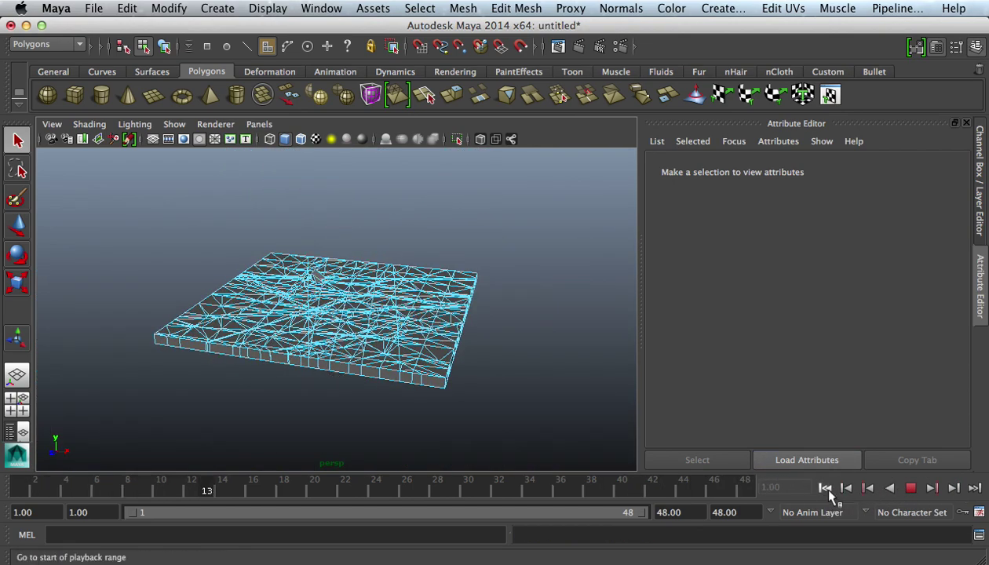
# Step: Rewind to frame 1, select the slab and bring up the nucleus1 solver settings
pyautogui.click(825, 487)
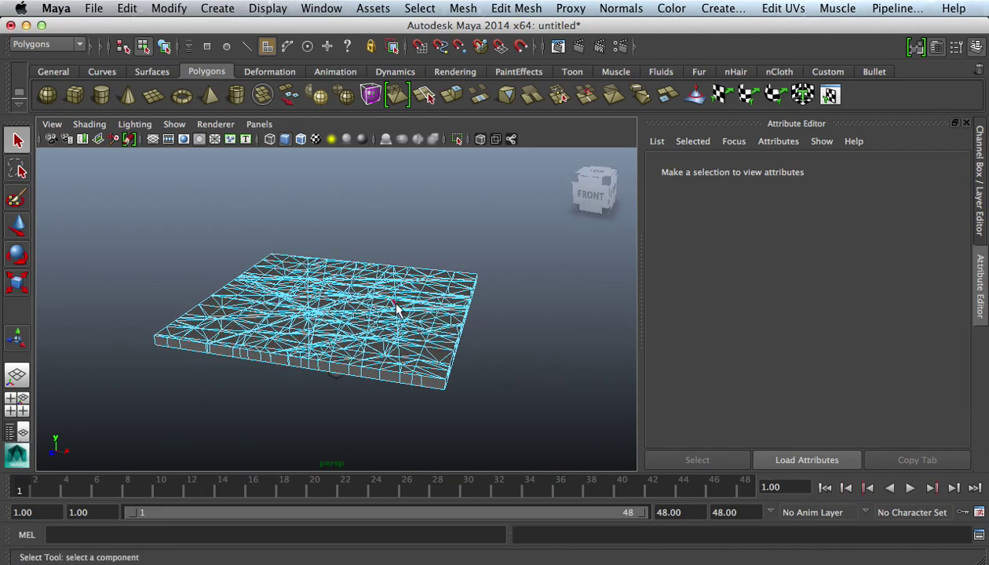
pyautogui.click(361, 328)
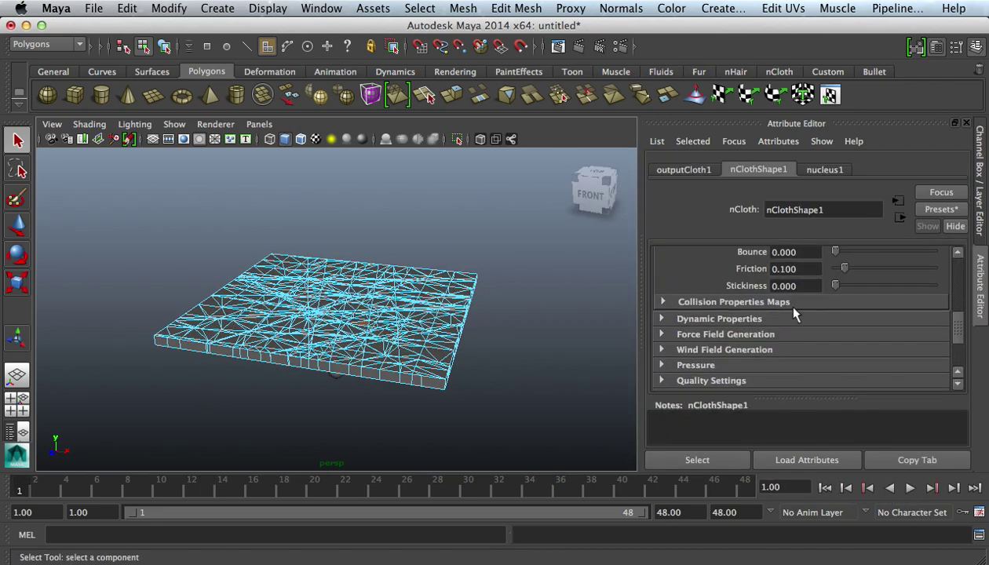
pyautogui.click(831, 170)
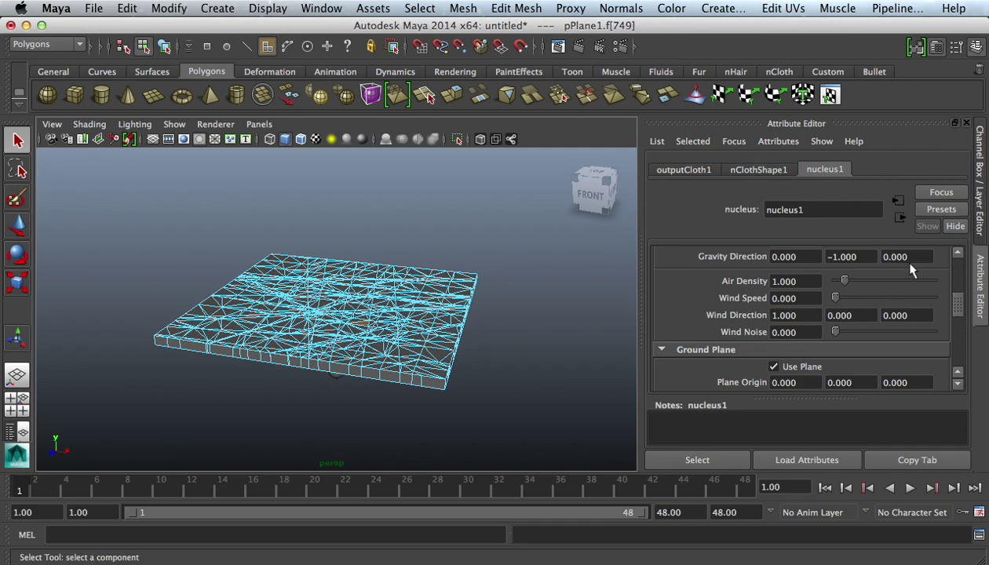
pyautogui.moveTo(963, 312)
pyautogui.mouseDown()
pyautogui.moveTo(956, 271)
pyautogui.moveTo(959, 299)
pyautogui.mouseUp()
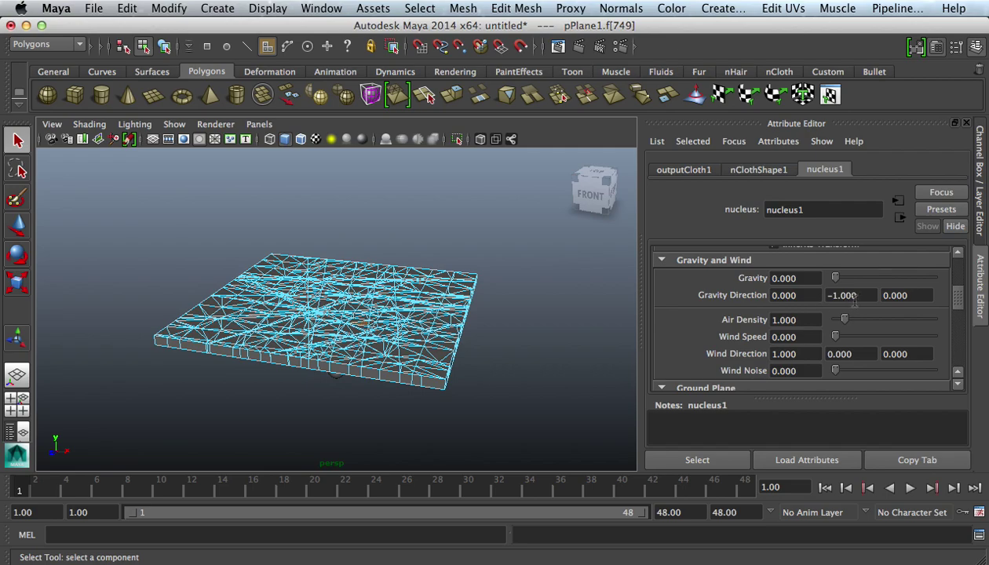
pyautogui.click(232, 395)
pyautogui.click(206, 191)
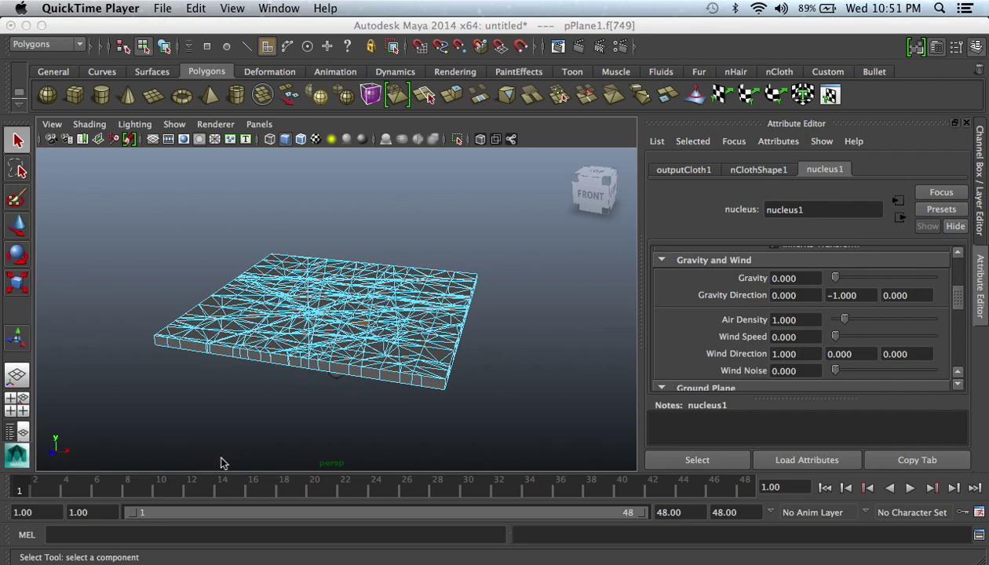
pyautogui.keyDown('alt'); pyautogui.moveTo(542, 350); pyautogui.dragTo(524, 355); pyautogui.keyUp('alt')
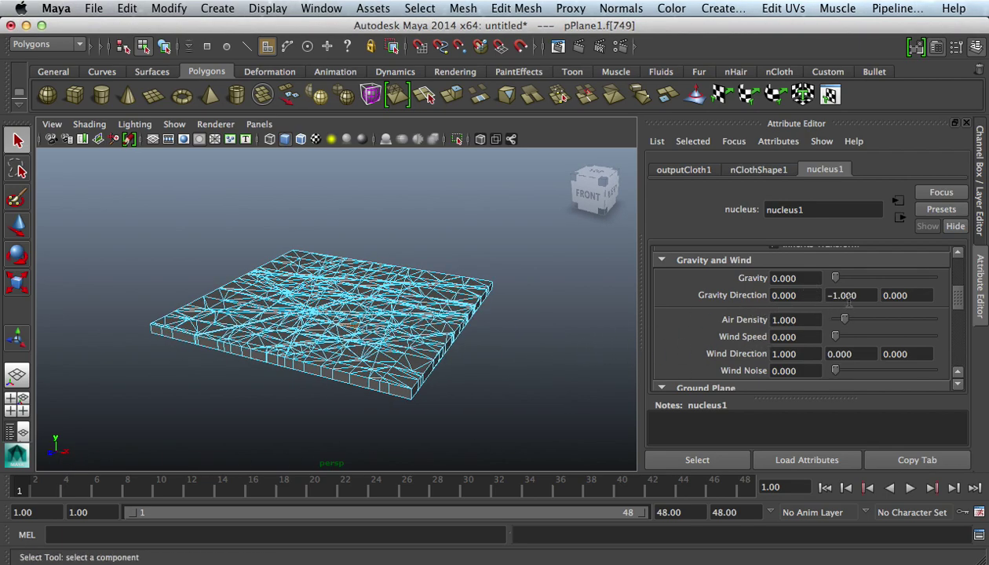
# Step: Set nucleus1 Gravity Direction Y to 0, then play the simulation and stop at frame 46
pyautogui.click(789, 295)
pyautogui.press('Tab')
pyautogui.press('Tab')
pyautogui.hotkey('shift', 'Tab')
pyautogui.write('0')
pyautogui.press('Return')
pyautogui.click(910, 488)
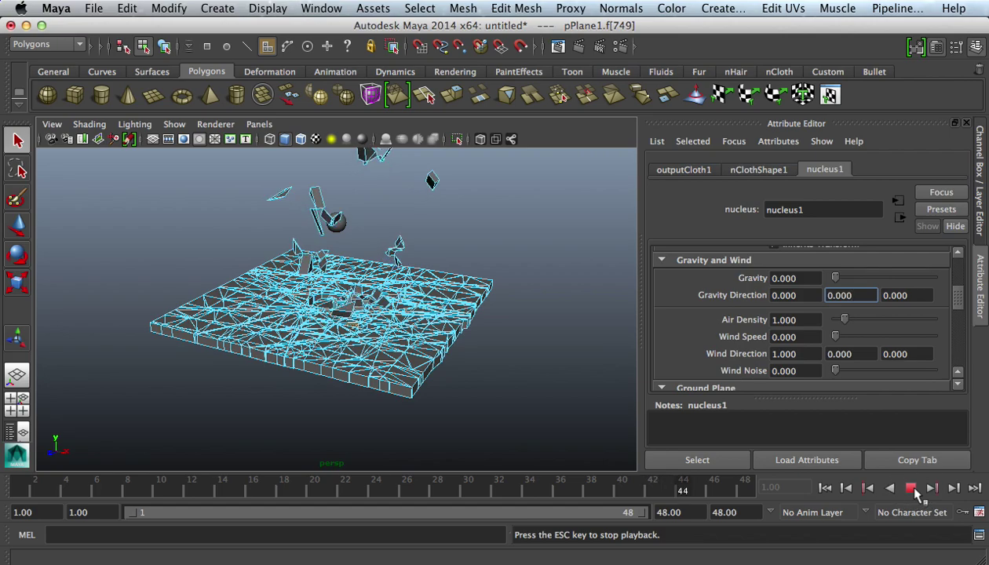
pyautogui.click(911, 489)
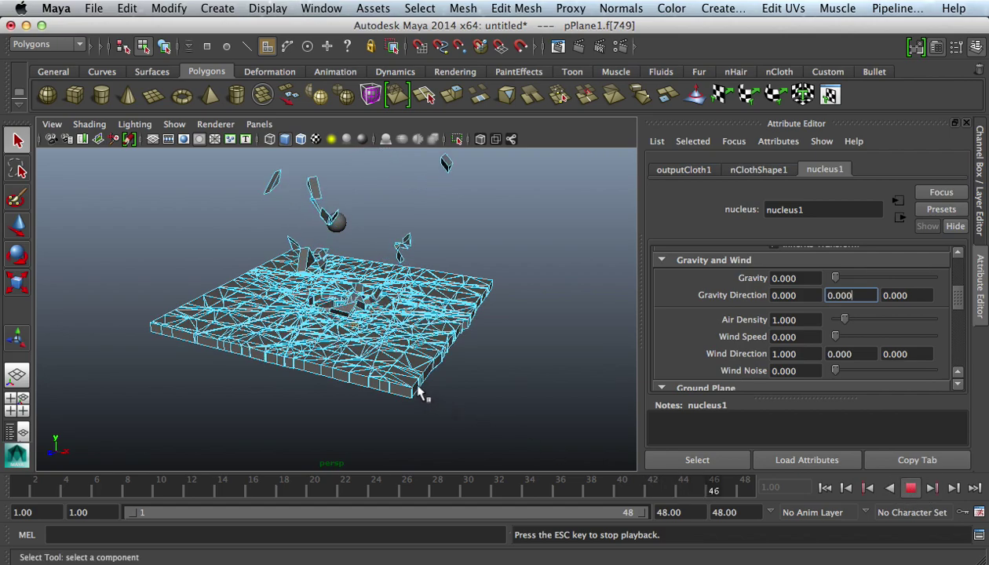
# Step: Return the simulation to frame 1 so the extruded slab is whole again
pyautogui.click(826, 489)
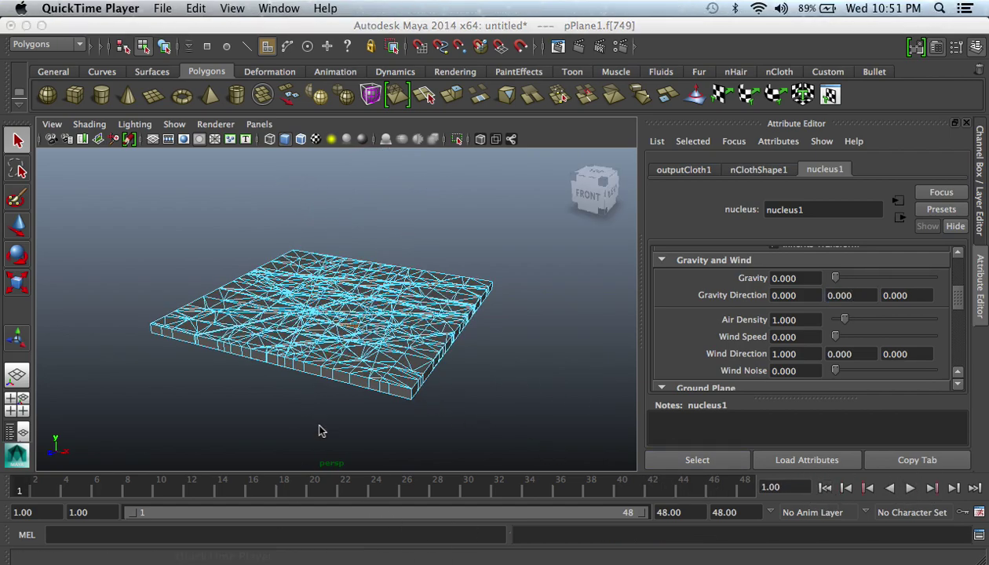